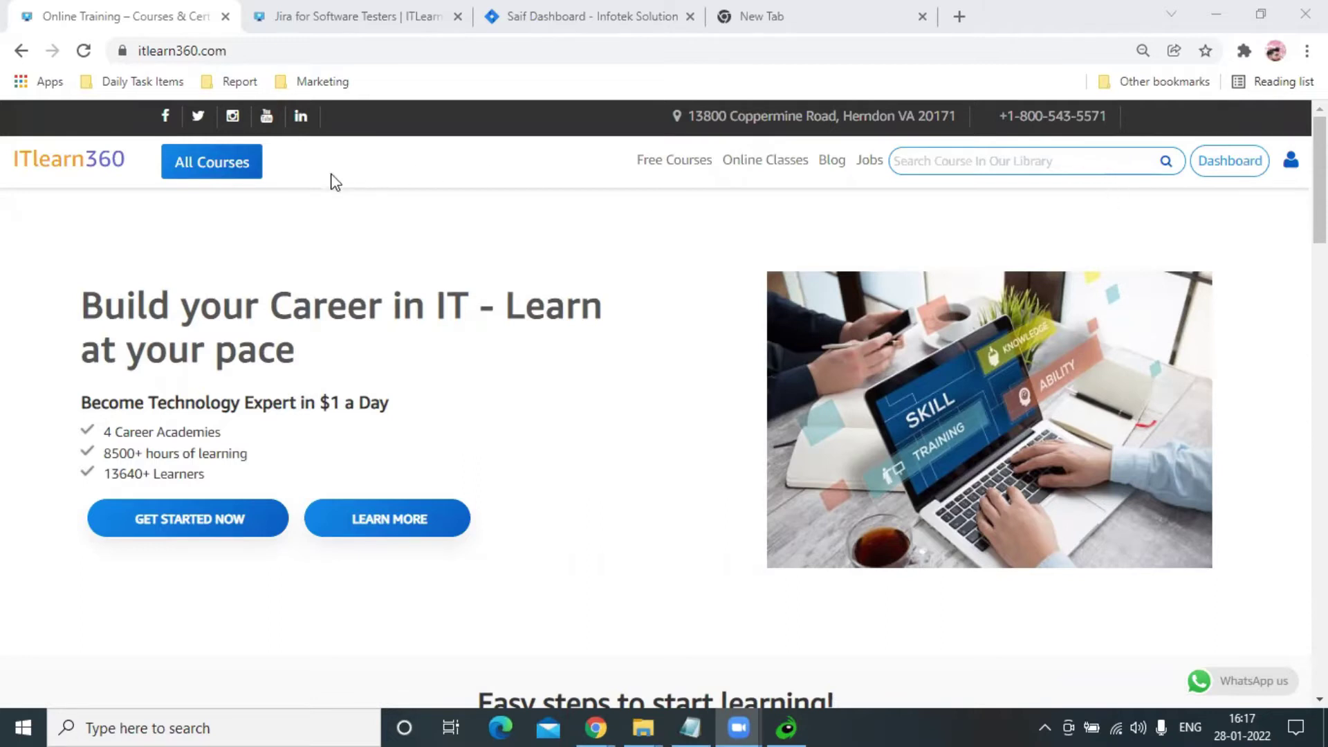
Open the list of course academies in ITlearn360's All Courses catalogue.
{"action": "left_click", "coordinate": [211, 176]}
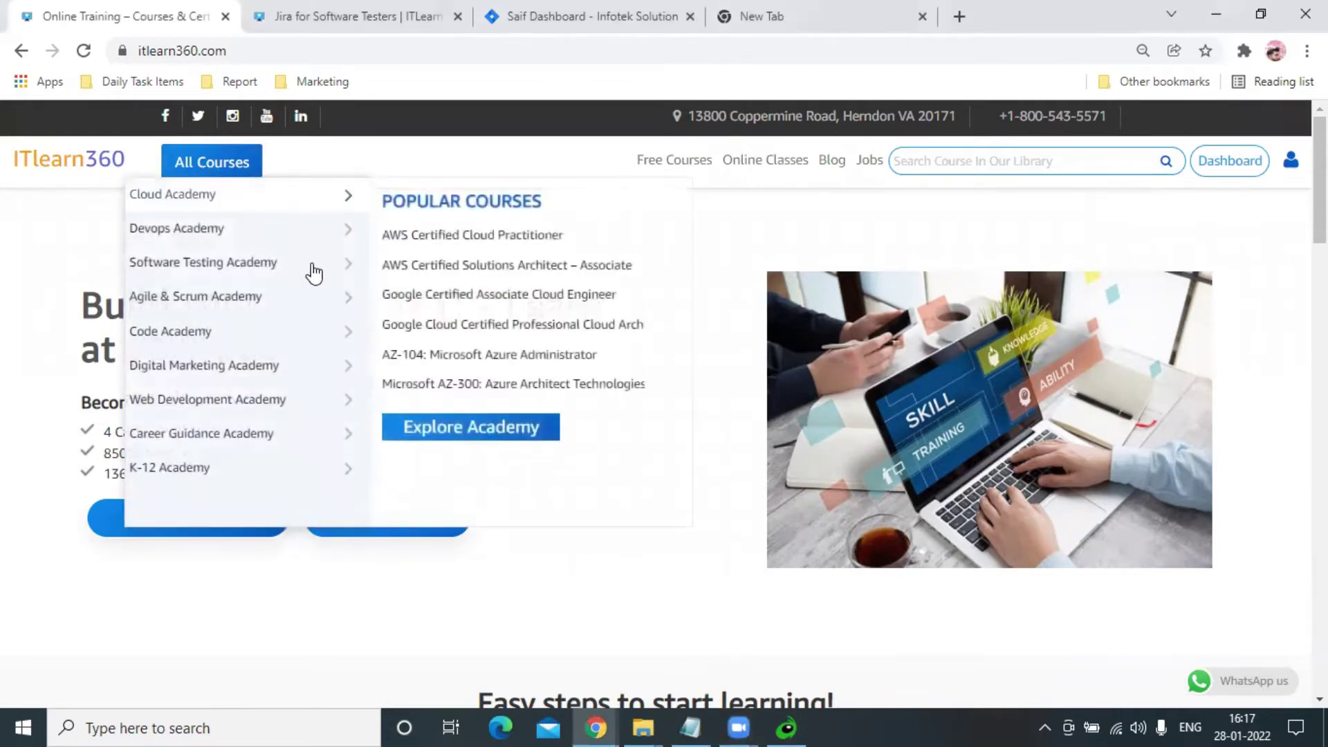
{"action": "mouse_move", "coordinate": [309, 267]}
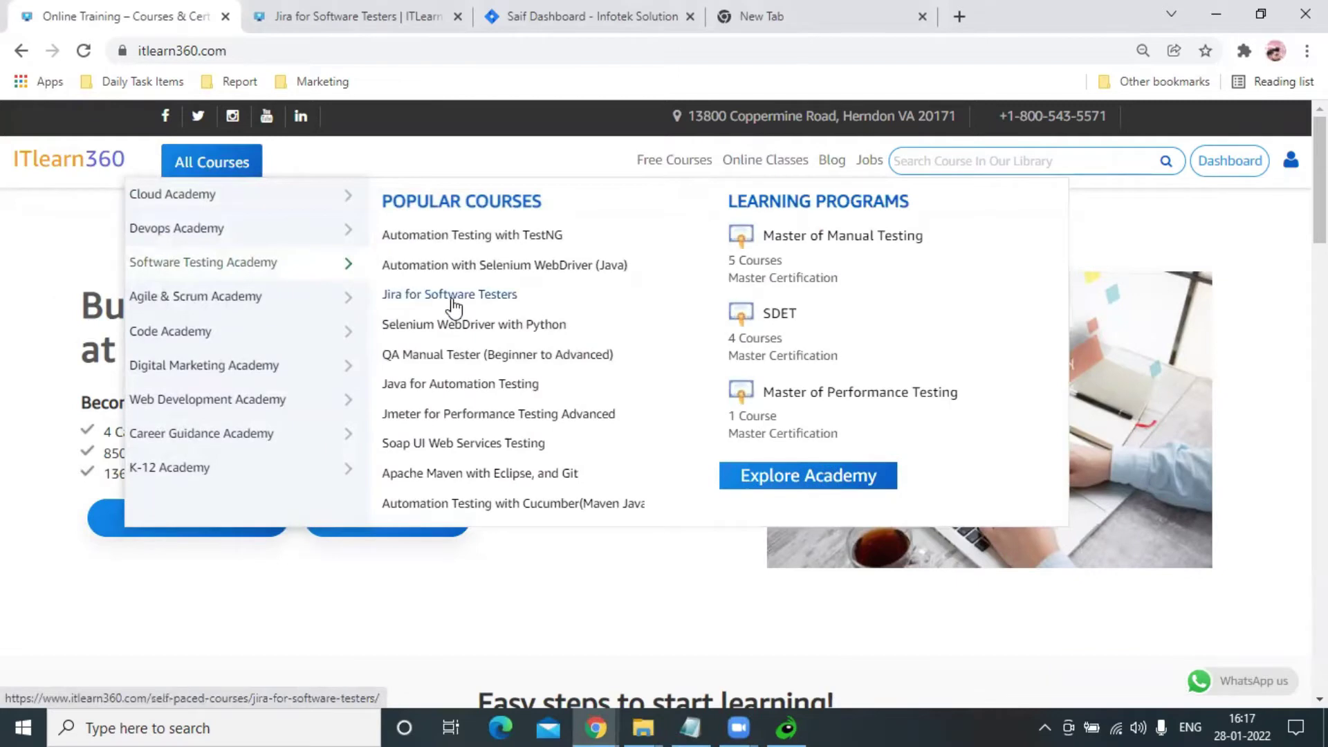
{"action": "left_click", "coordinate": [389, 10]}
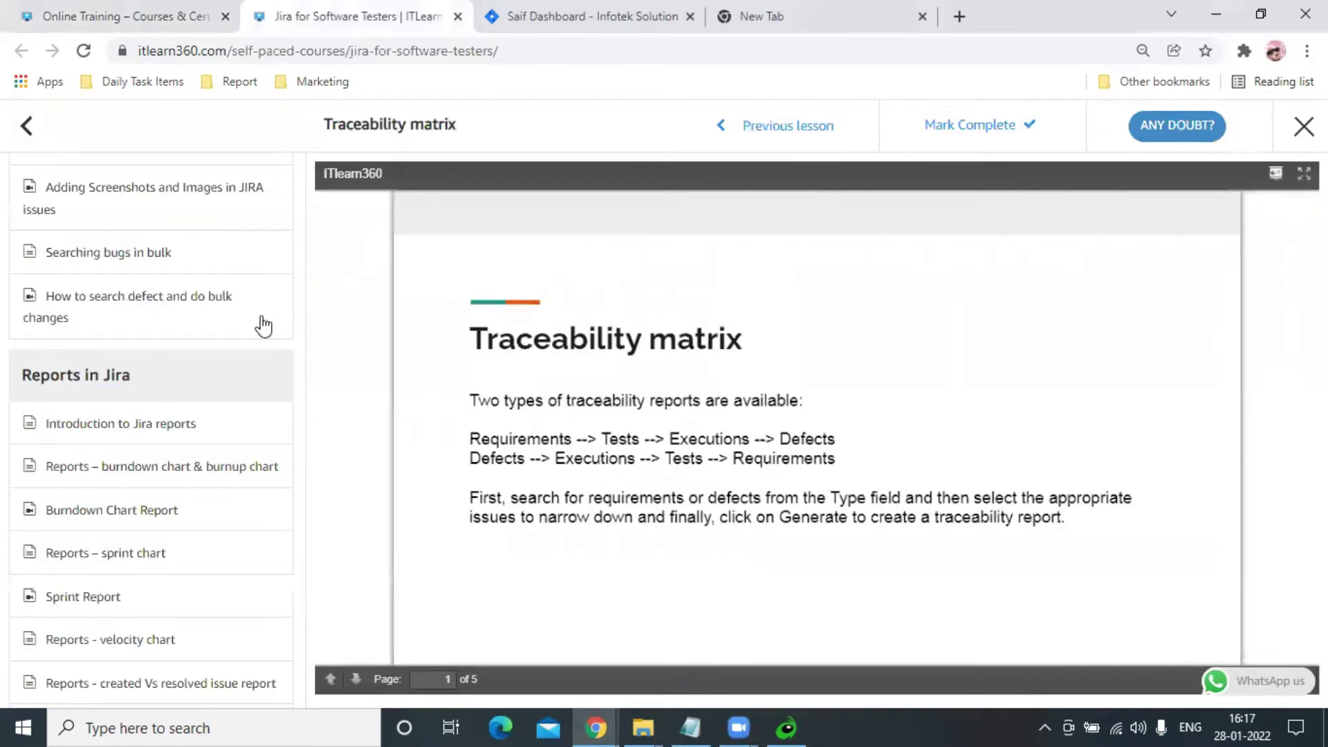
{"action": "scroll", "coordinate": [199, 355], "scroll_direction": "down", "scroll_amount": 1}
{"action": "scroll", "coordinate": [198, 352], "scroll_direction": "up", "scroll_amount": 1}
{"action": "scroll", "coordinate": [196, 387], "scroll_direction": "down", "scroll_amount": 5}
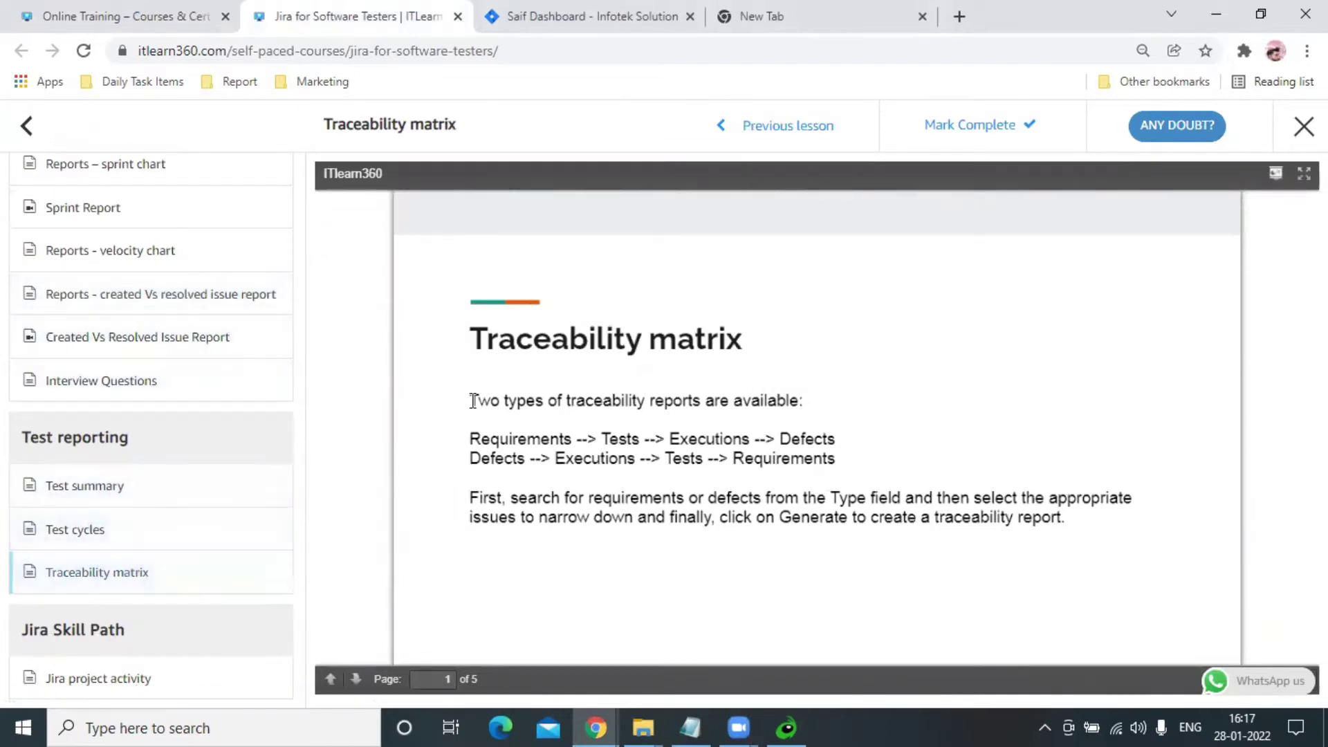
{"action": "left_click_drag", "start_coordinate": [474, 398], "coordinate": [368, 681]}
{"action": "left_click", "coordinate": [368, 673]}
{"action": "left_click", "coordinate": [368, 674]}
{"action": "left_click", "coordinate": [368, 674]}
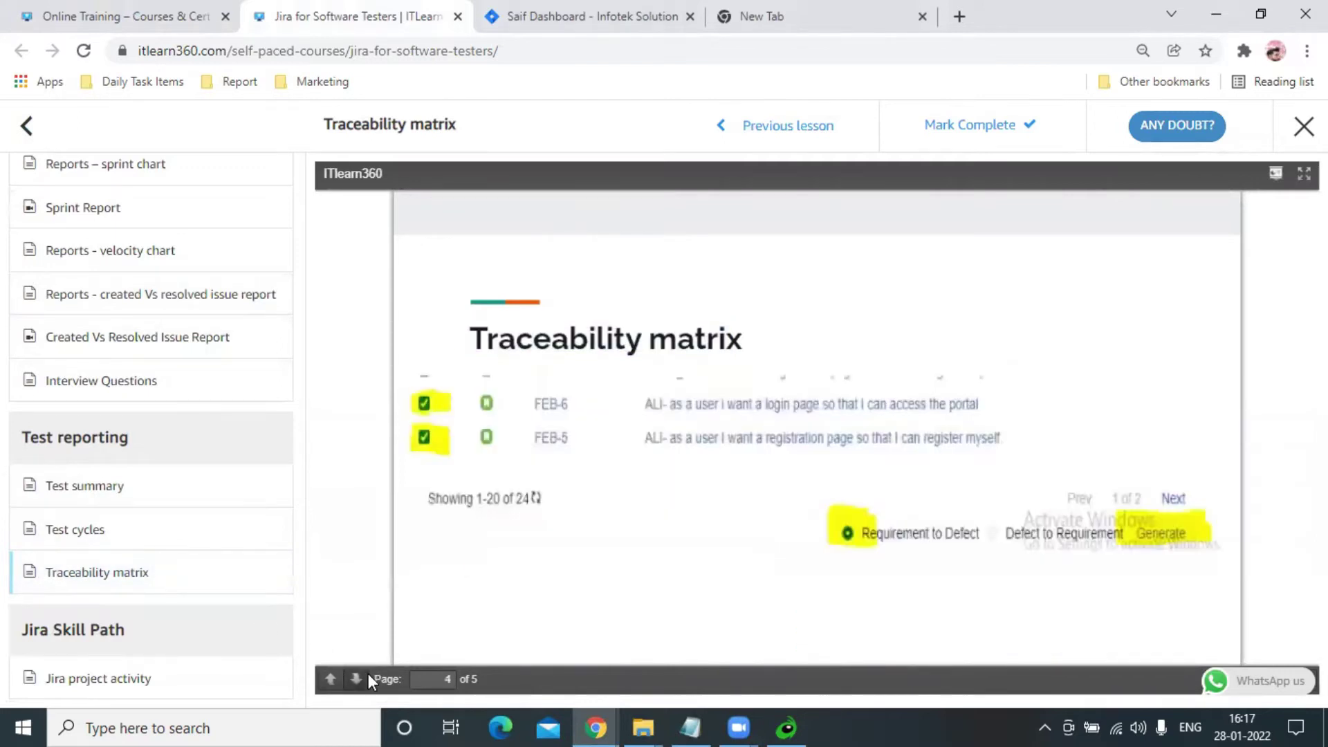
{"action": "left_click", "coordinate": [368, 674]}
{"action": "left_click", "coordinate": [331, 679]}
{"action": "left_click", "coordinate": [331, 679]}
{"action": "left_click", "coordinate": [330, 678]}
{"action": "left_click", "coordinate": [331, 679]}
{"action": "left_click", "coordinate": [534, 506]}
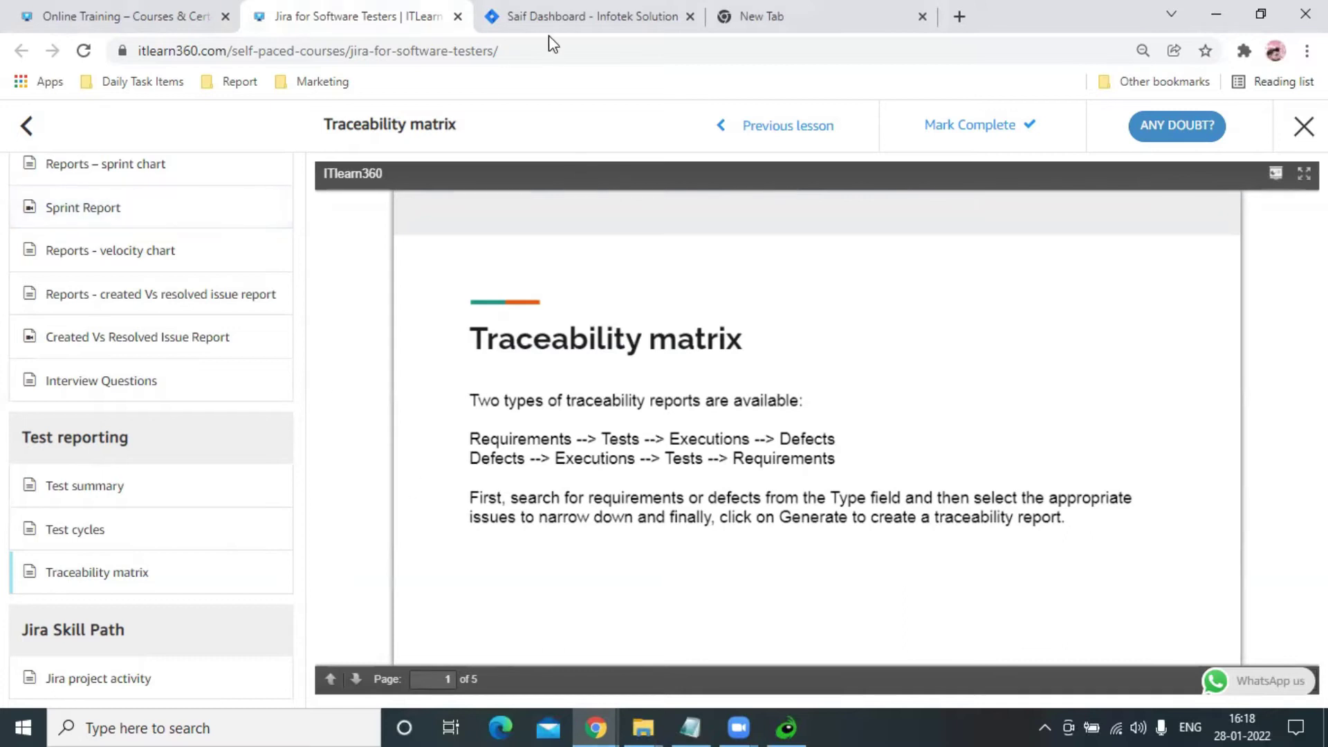
Switch to Jira and open the QA FH June 2021 (QFJ2) project board from Projects.
{"action": "left_click", "coordinate": [553, 15]}
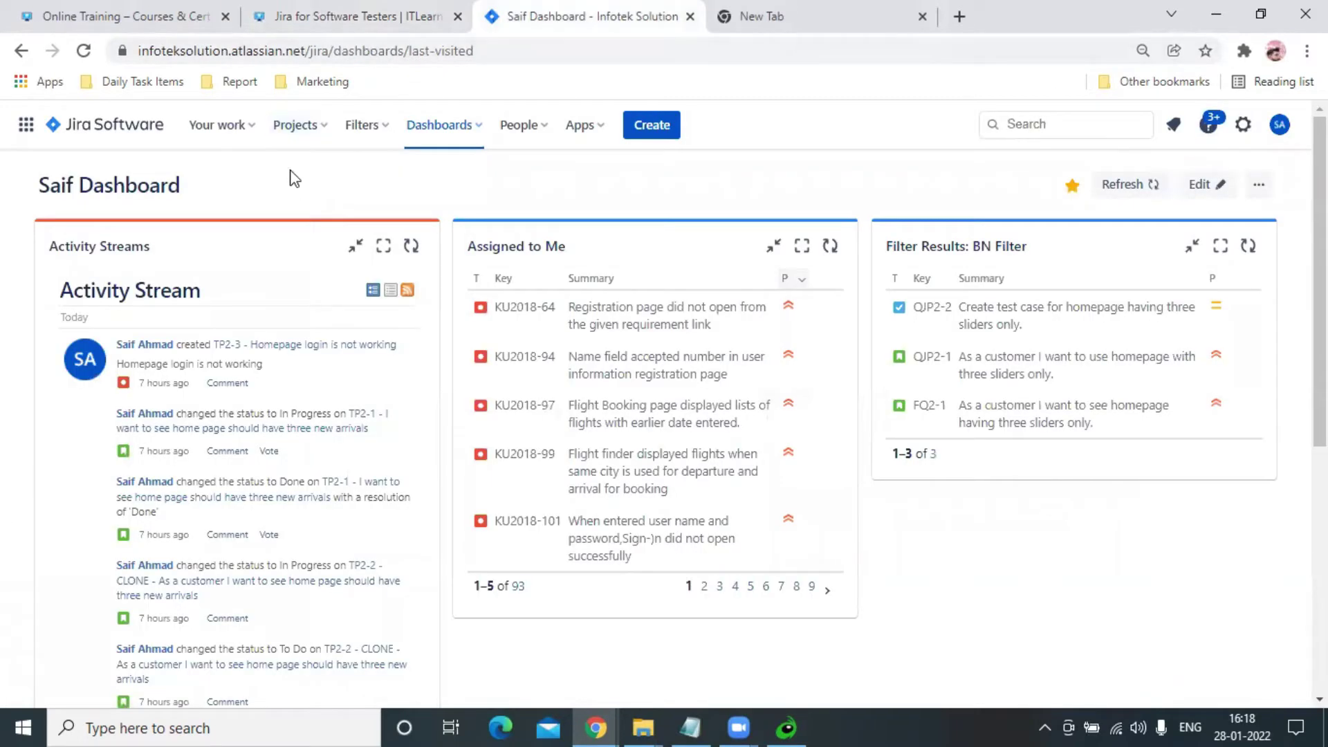
{"action": "left_click", "coordinate": [295, 125]}
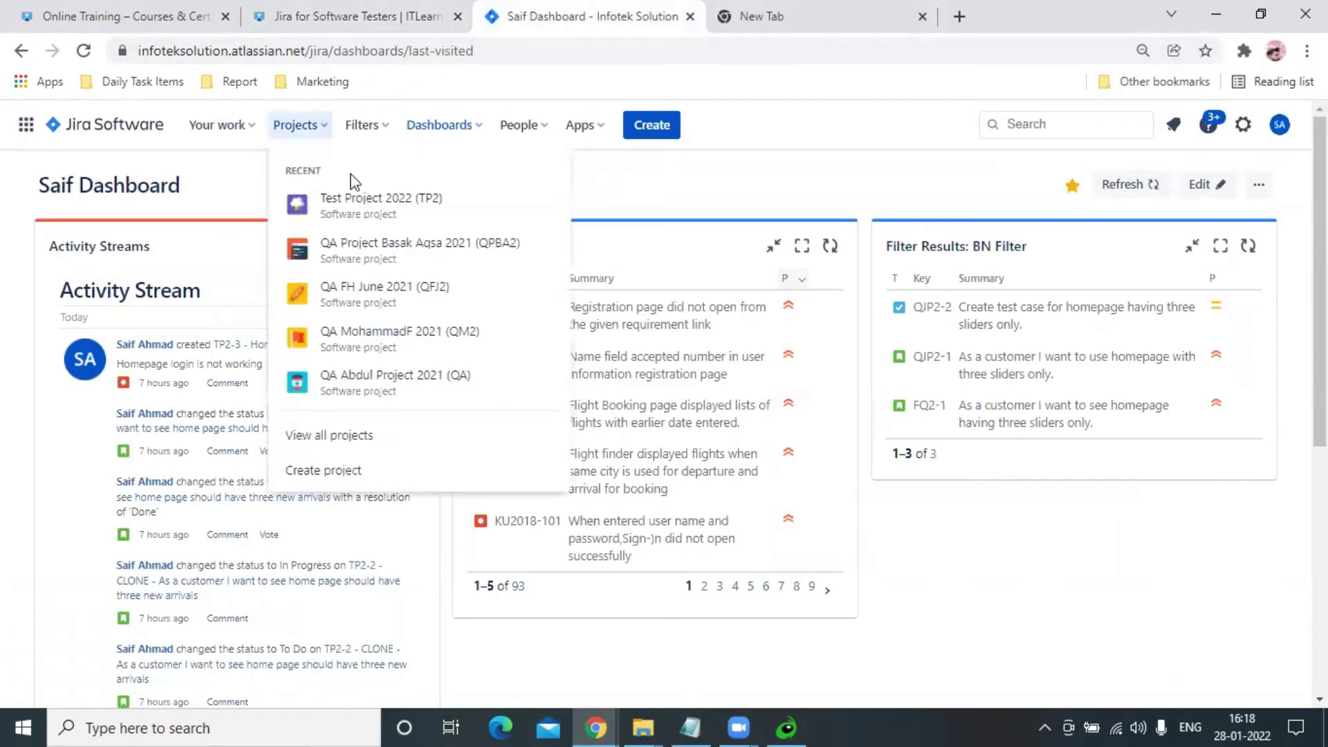
{"action": "left_click", "coordinate": [414, 303]}
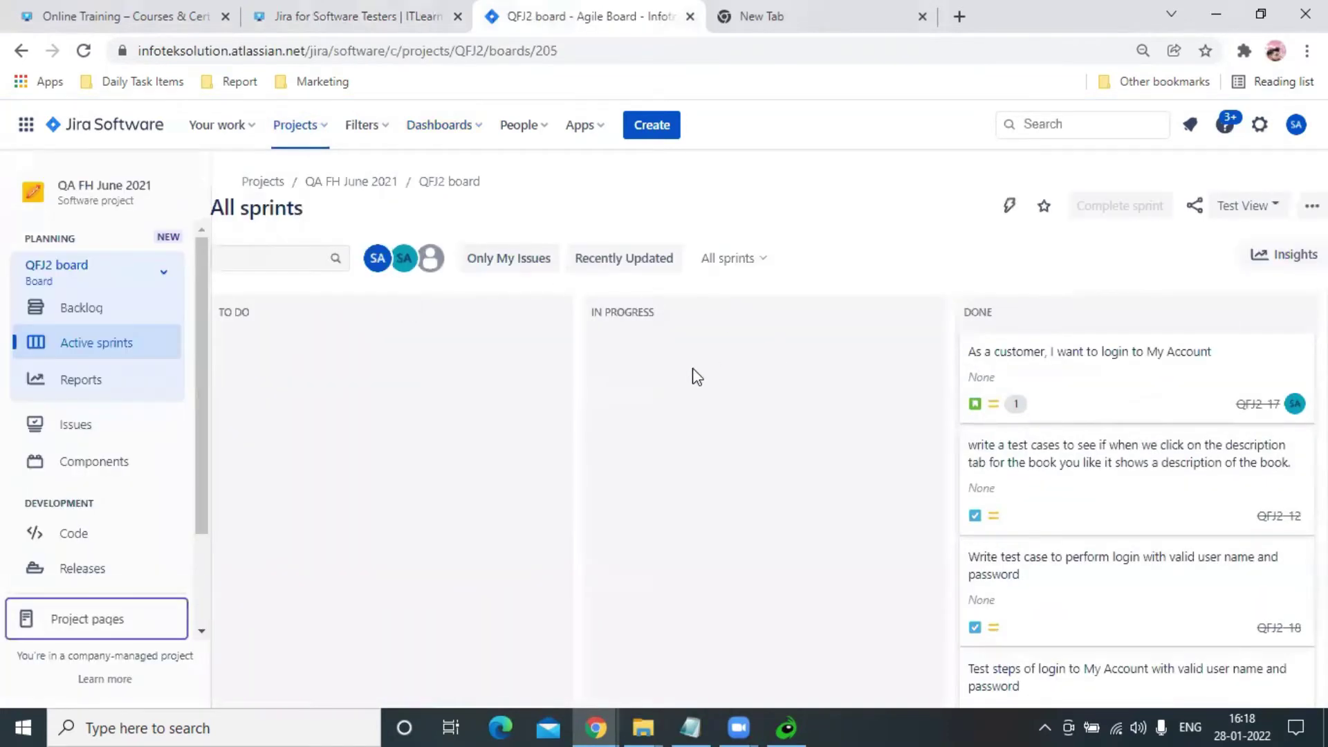
{"action": "scroll", "coordinate": [880, 429], "scroll_direction": "down", "scroll_amount": 6}
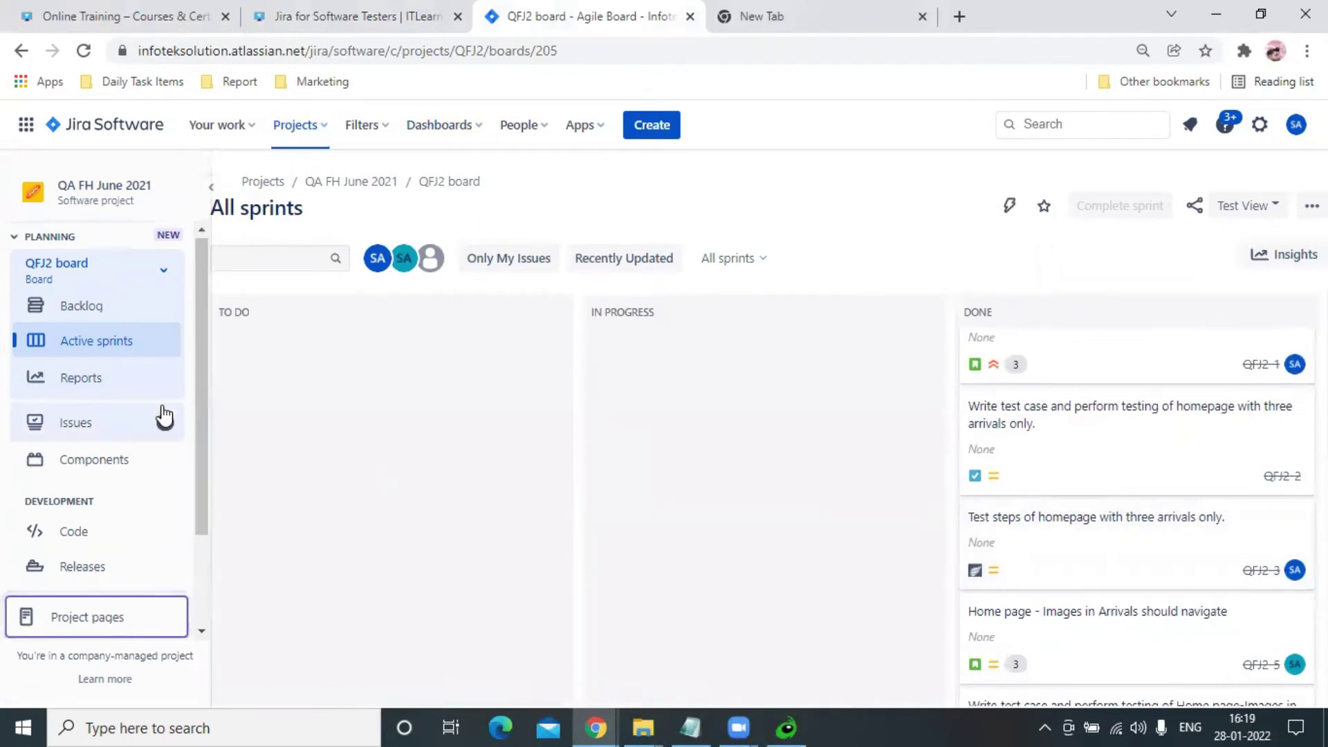
{"action": "scroll", "coordinate": [163, 417], "scroll_direction": "down", "scroll_amount": 2}
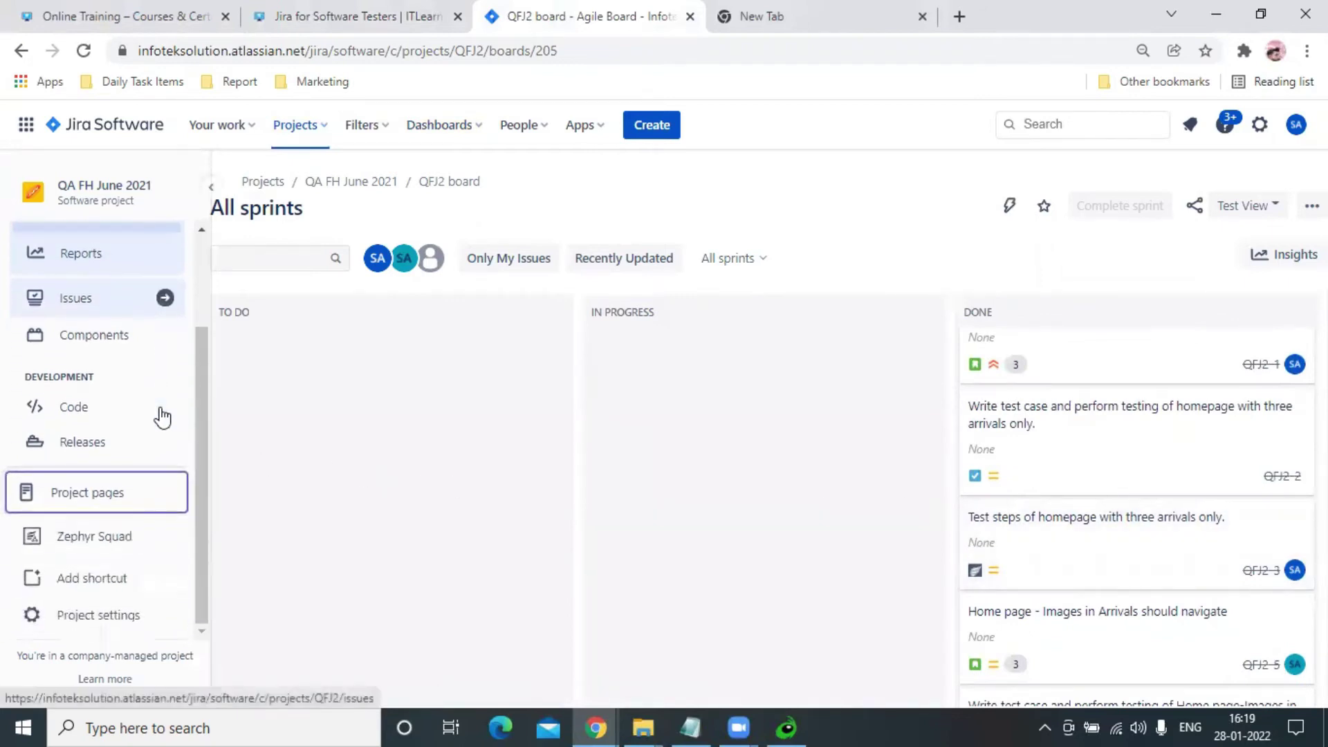
Open Traceability Matrix under Zephyr Squad's Reporting section in the project sidebar.
{"action": "left_click", "coordinate": [127, 549]}
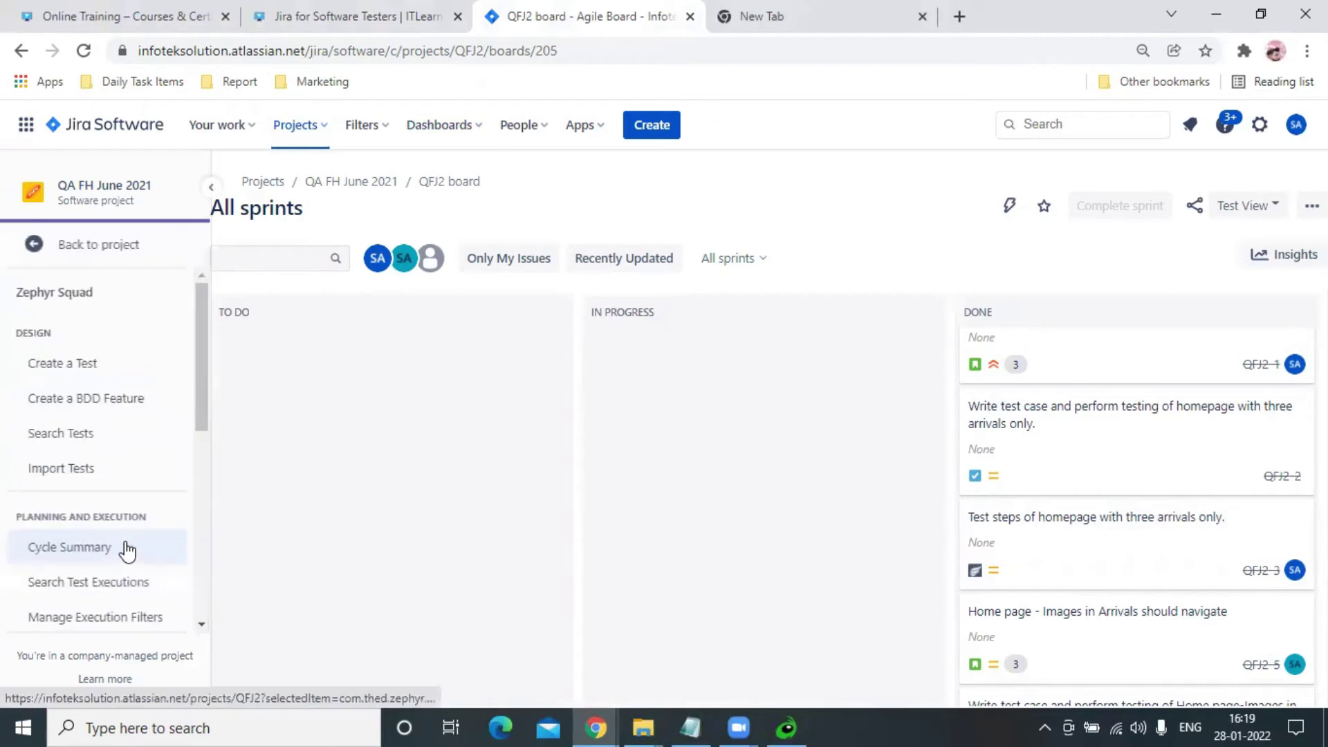
{"action": "scroll", "coordinate": [128, 550], "scroll_direction": "down", "scroll_amount": 4}
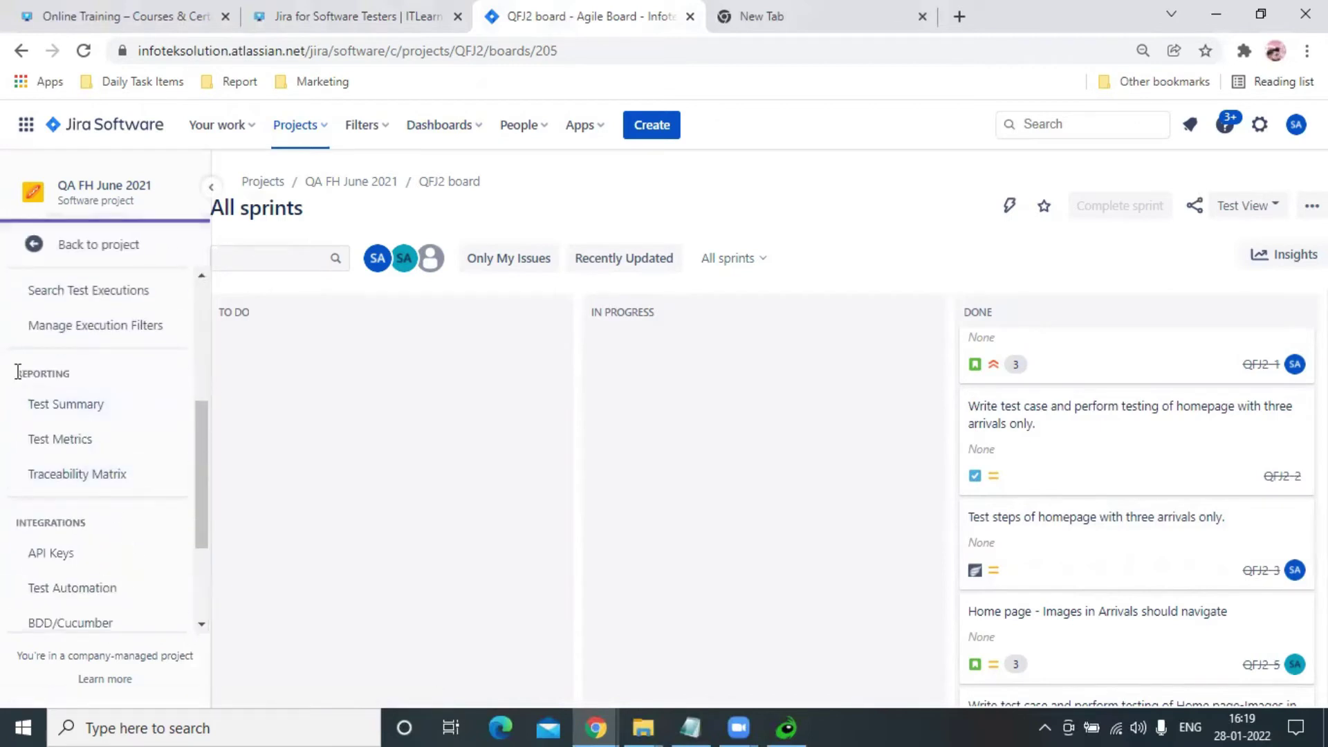
{"action": "left_click_drag", "start_coordinate": [18, 372], "coordinate": [74, 379]}
{"action": "left_click", "coordinate": [75, 475]}
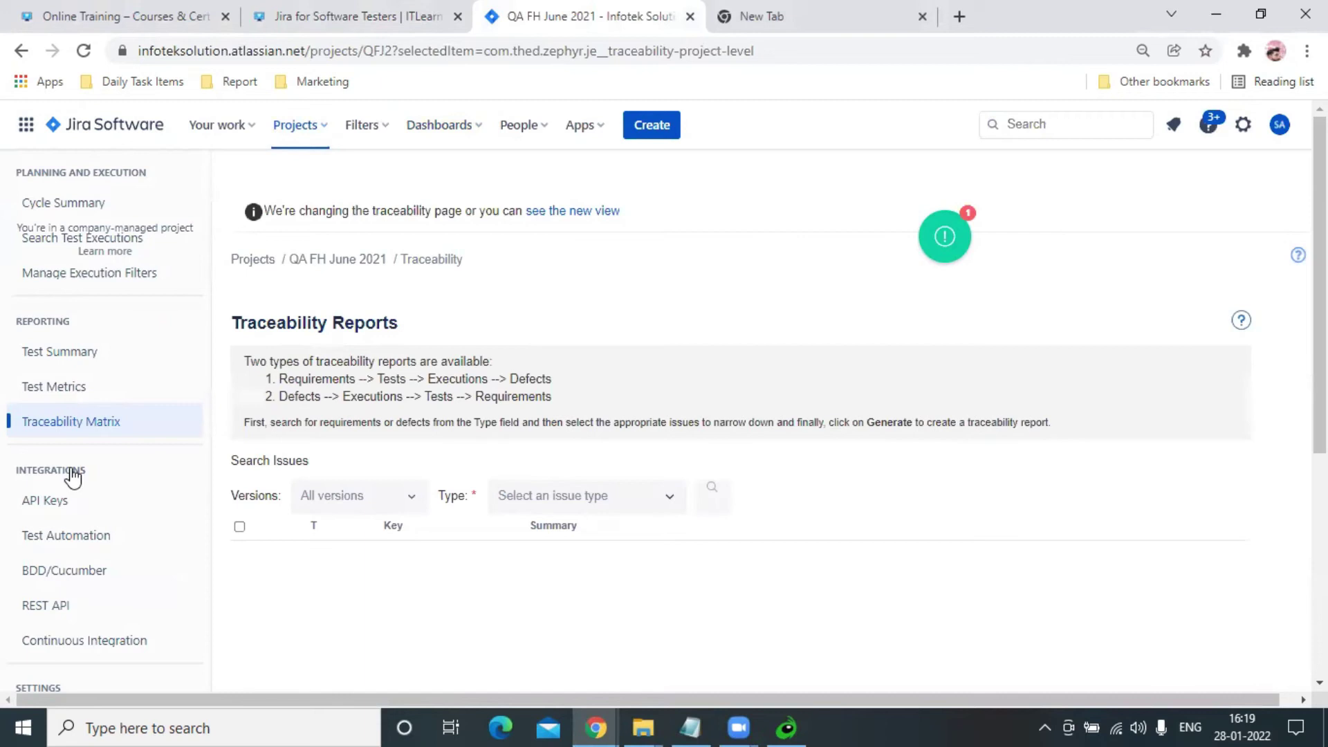
Highlight the Requirements-to-Defects and Defects-to-Requirements report paths on the page.
{"action": "left_click_drag", "start_coordinate": [315, 396], "coordinate": [582, 393]}
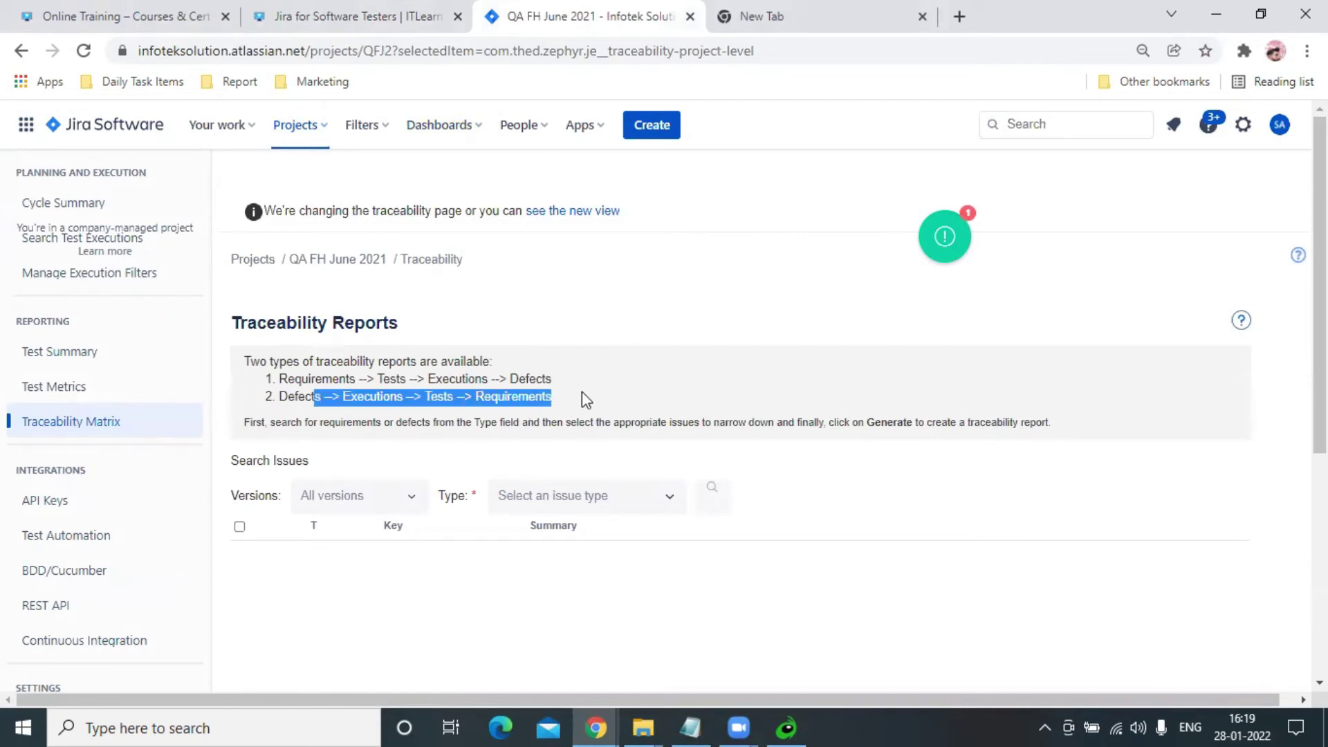
{"action": "left_click_drag", "start_coordinate": [288, 379], "coordinate": [500, 371]}
{"action": "left_click_drag", "start_coordinate": [346, 378], "coordinate": [498, 378]}
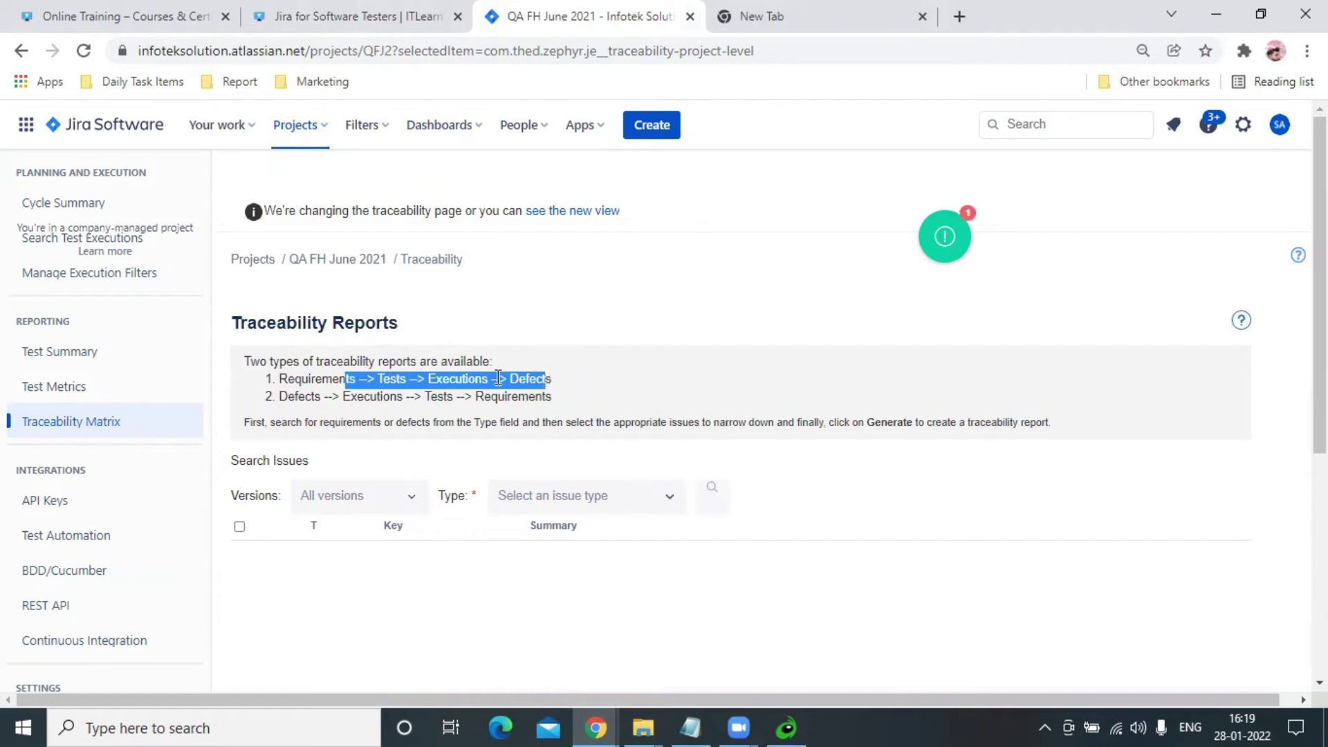
{"action": "double_click", "coordinate": [318, 380]}
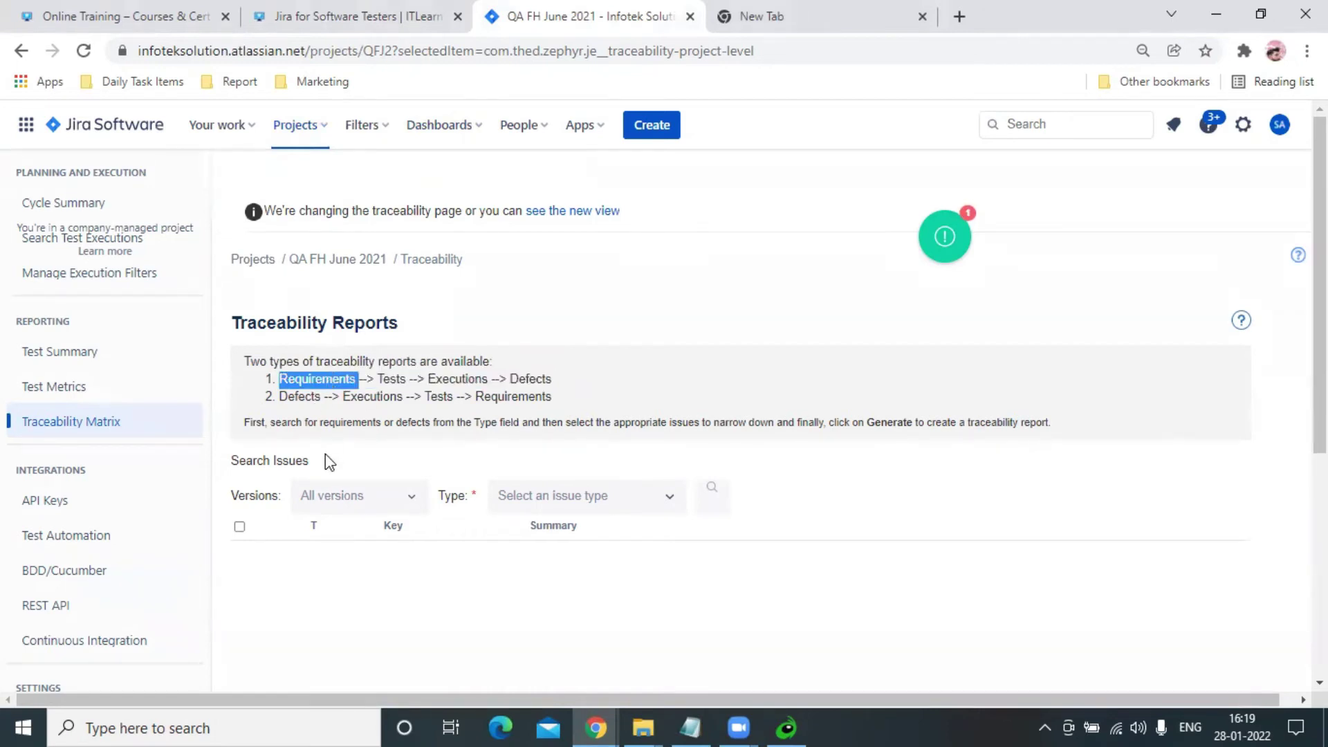
{"action": "left_click_drag", "start_coordinate": [298, 398], "coordinate": [571, 401]}
{"action": "double_click", "coordinate": [289, 394]}
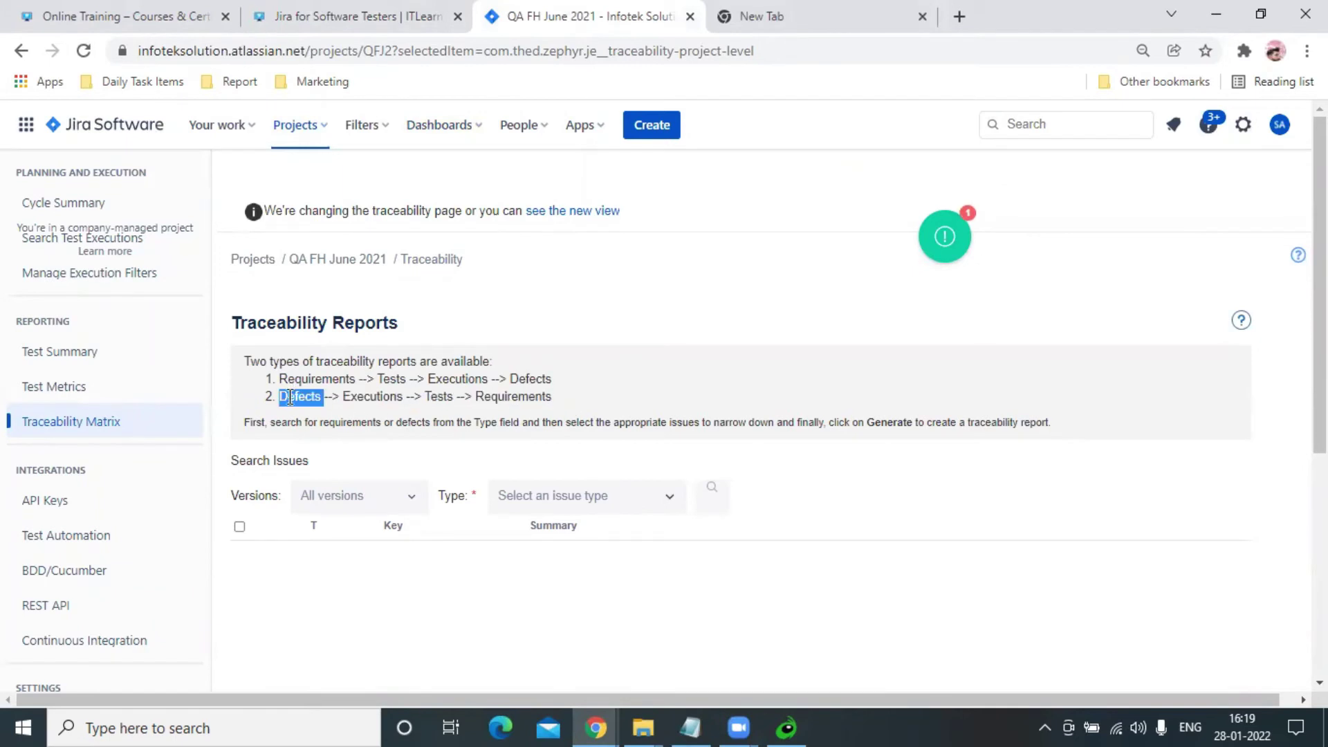
Search the project for issues of type Story.
{"action": "left_click", "coordinate": [668, 497]}
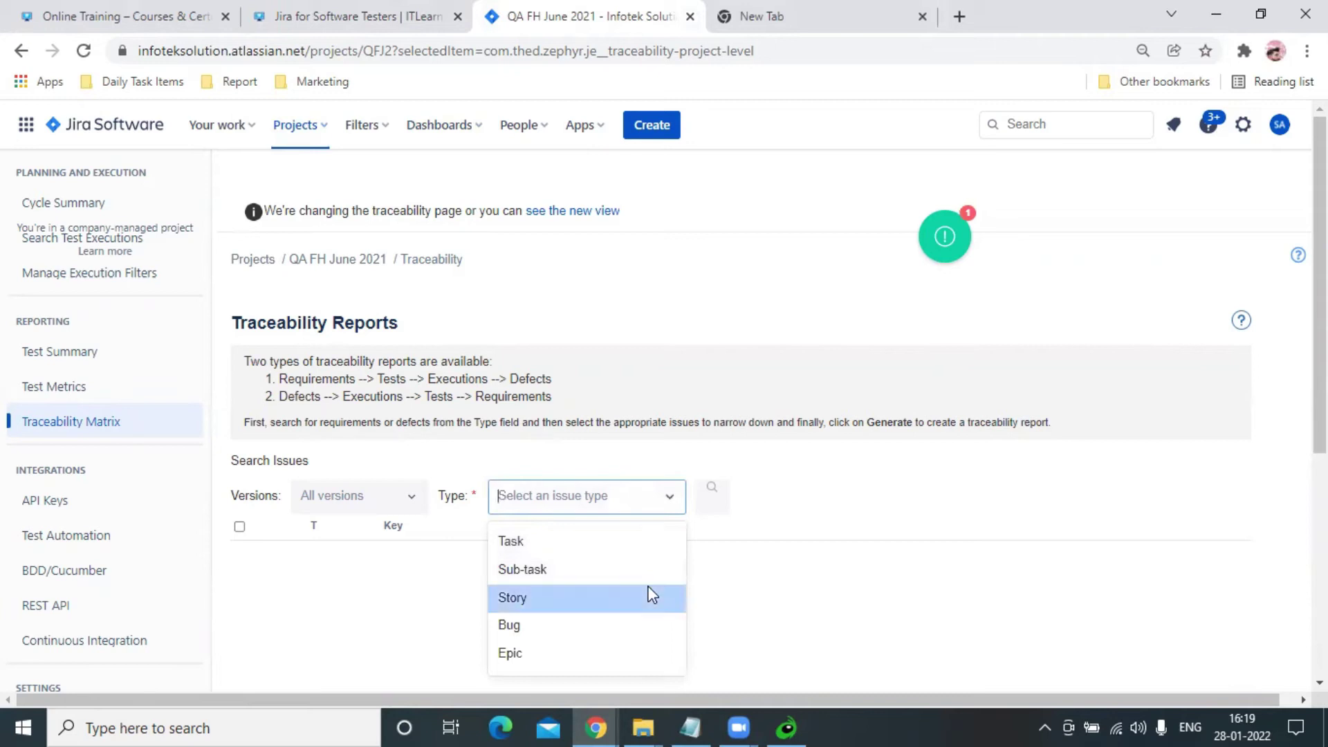
{"action": "left_click", "coordinate": [650, 596]}
{"action": "left_click", "coordinate": [705, 499]}
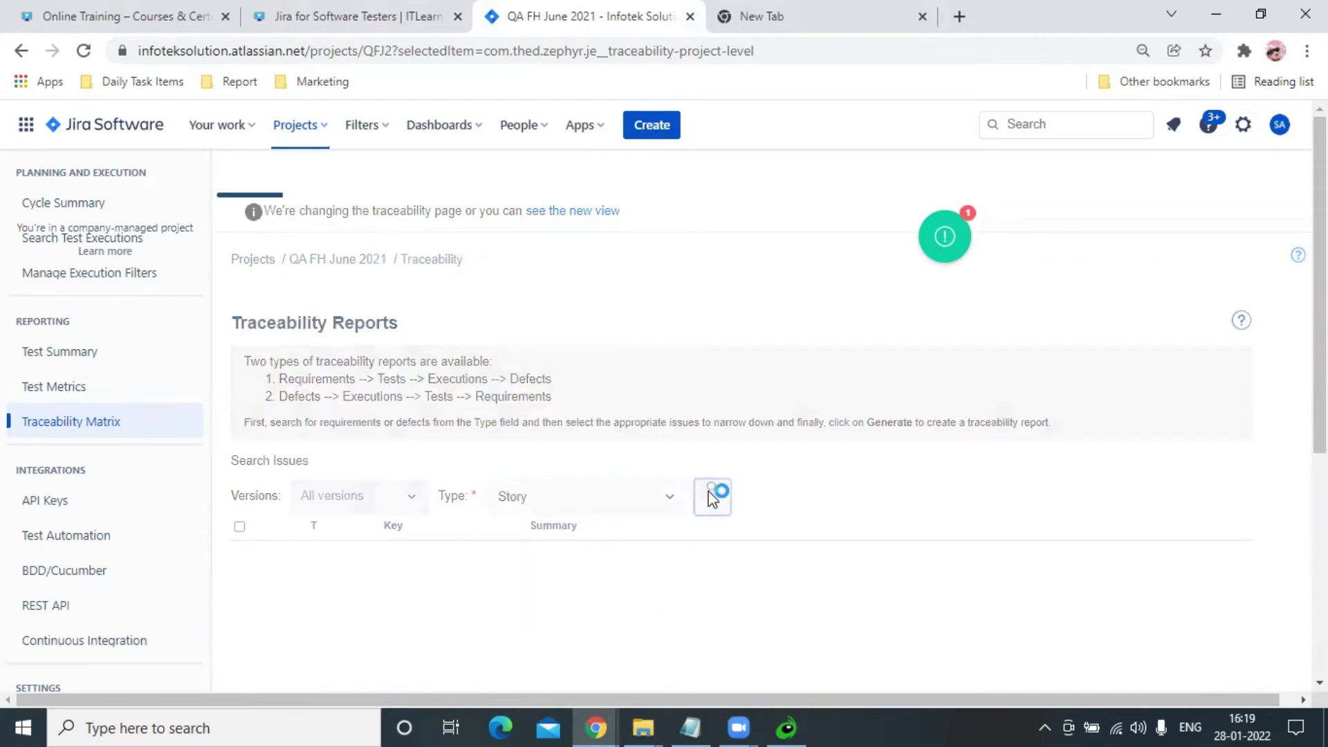
{"action": "scroll", "coordinate": [469, 392], "scroll_direction": "down", "scroll_amount": 5}
{"action": "scroll", "coordinate": [415, 373], "scroll_direction": "up", "scroll_amount": 3}
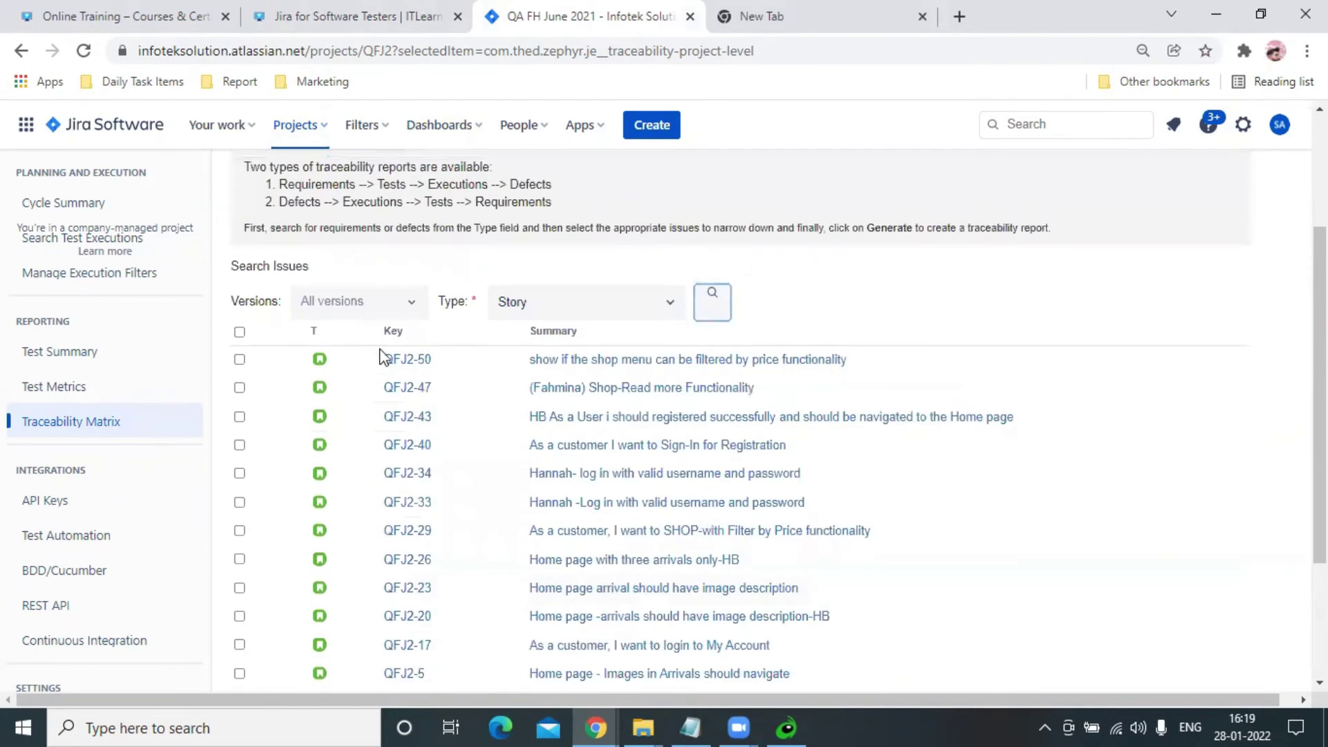
{"action": "scroll", "coordinate": [360, 429], "scroll_direction": "down", "scroll_amount": 3}
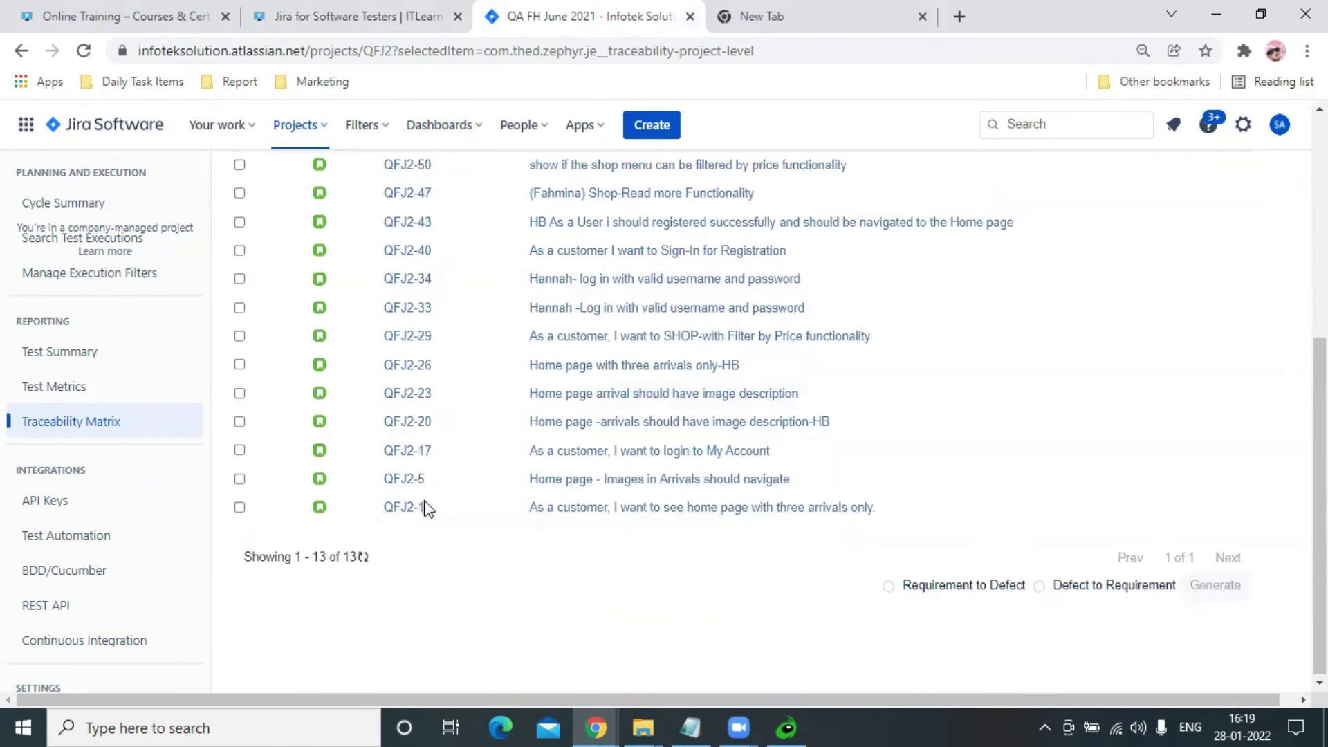
{"action": "scroll", "coordinate": [427, 508], "scroll_direction": "up", "scroll_amount": 3}
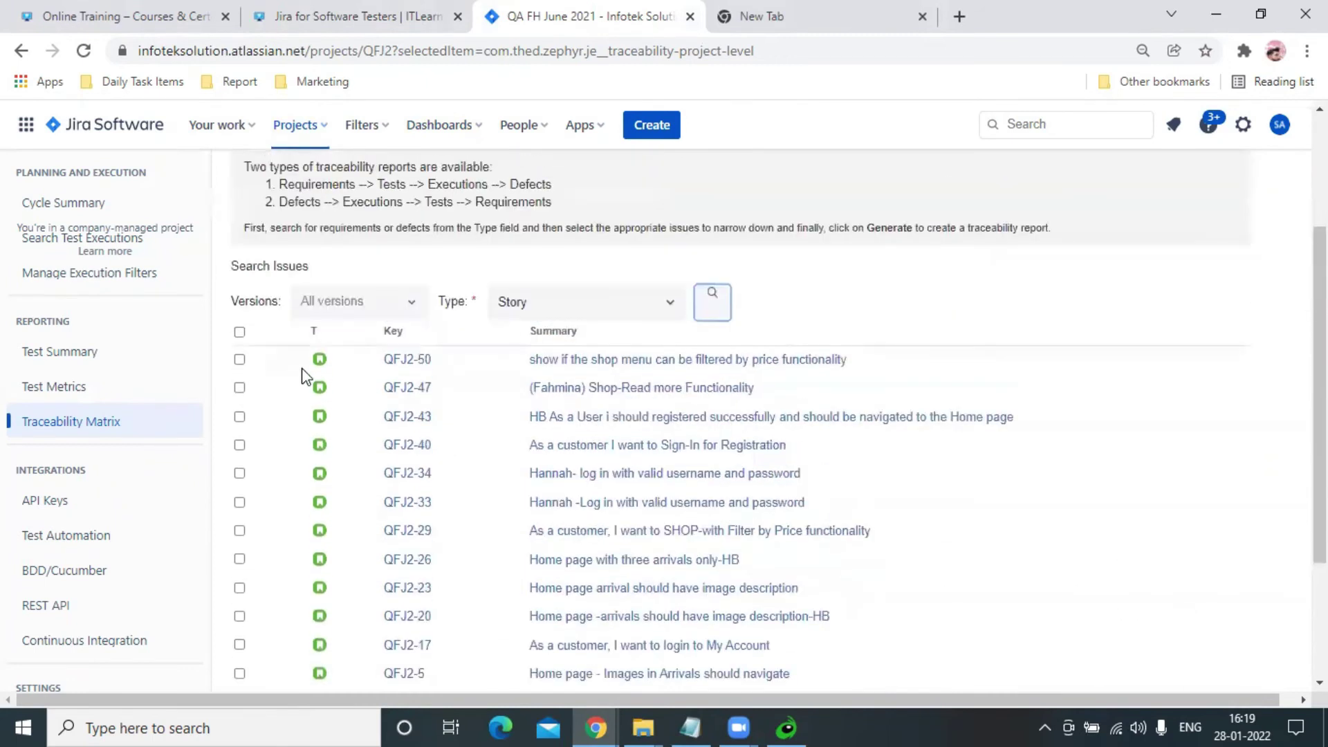
Select all 13 Story issues and choose the Requirement to Defect direction.
{"action": "left_click", "coordinate": [240, 332]}
{"action": "scroll", "coordinate": [484, 470], "scroll_direction": "down", "scroll_amount": 3}
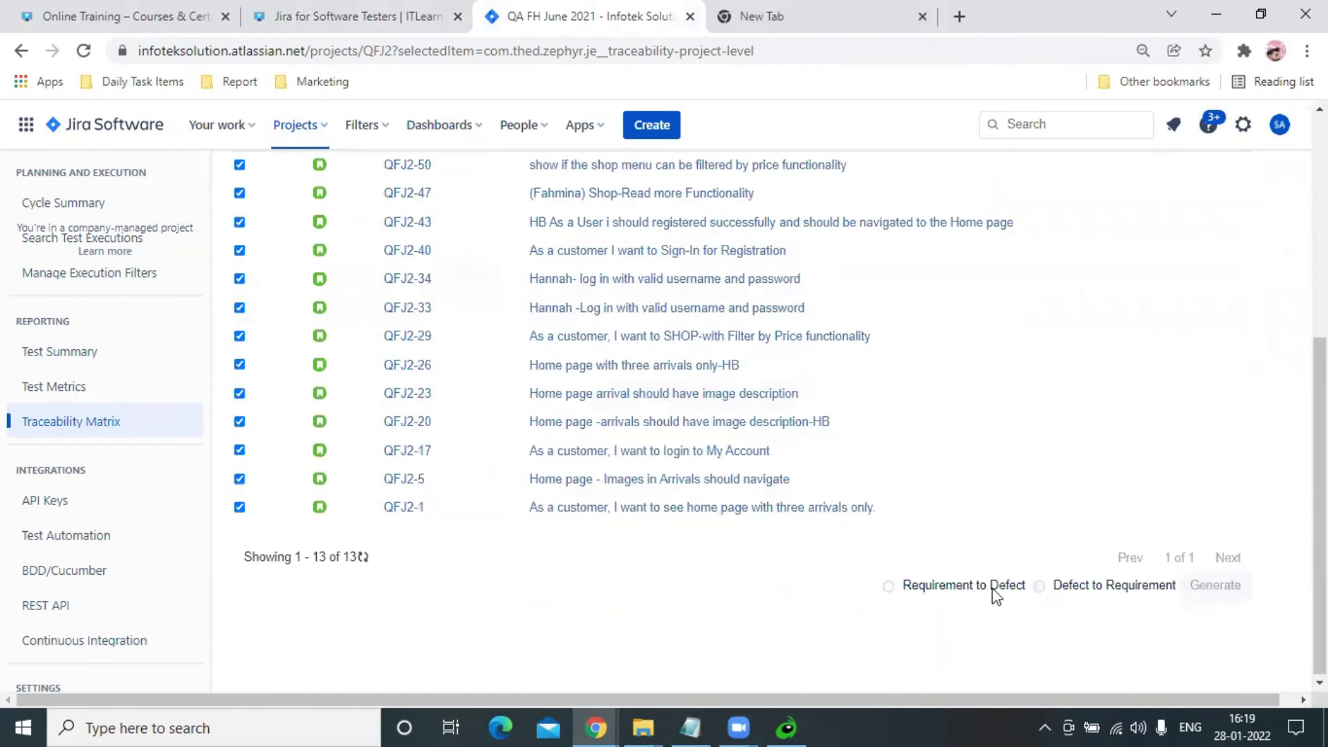
{"action": "left_click", "coordinate": [889, 587]}
{"action": "left_click_drag", "start_coordinate": [932, 588], "coordinate": [1005, 593]}
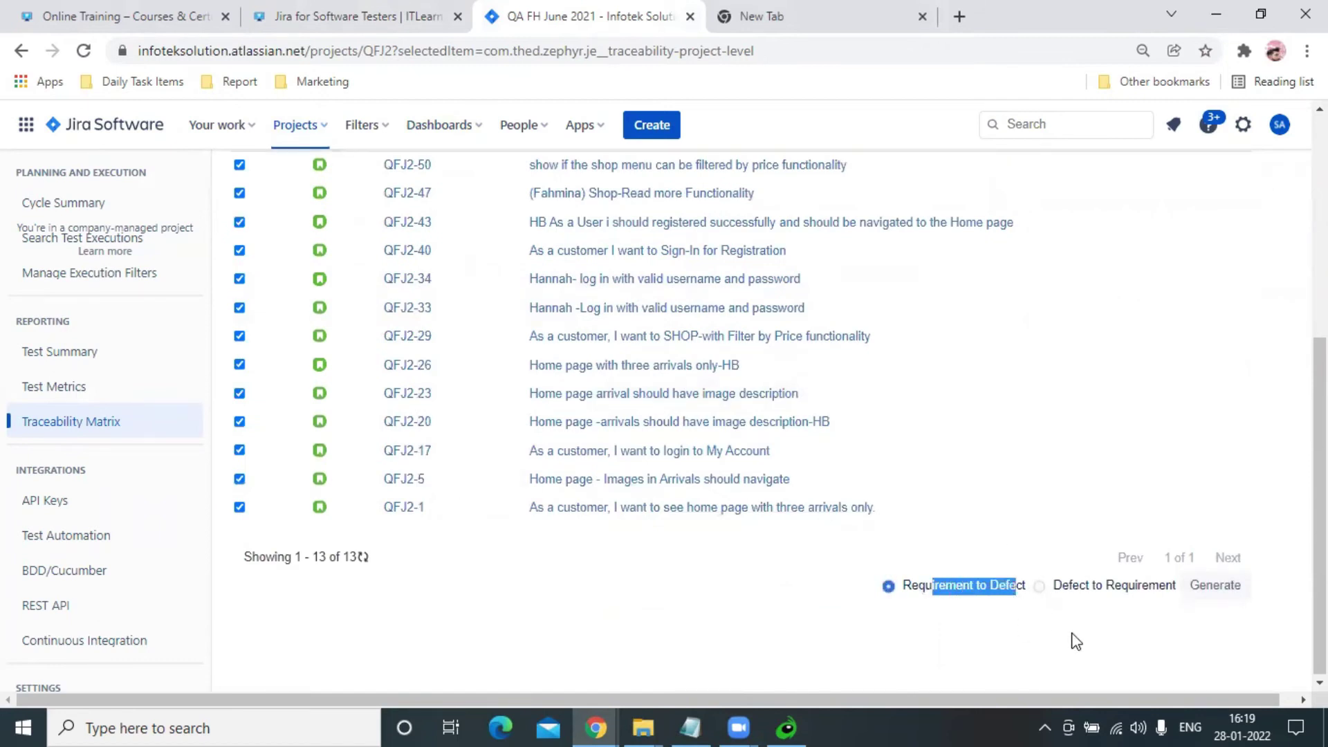
Generate the traceability report and underline the QFJ2-50 and QFJ2-47 rows.
{"action": "left_click", "coordinate": [1213, 584]}
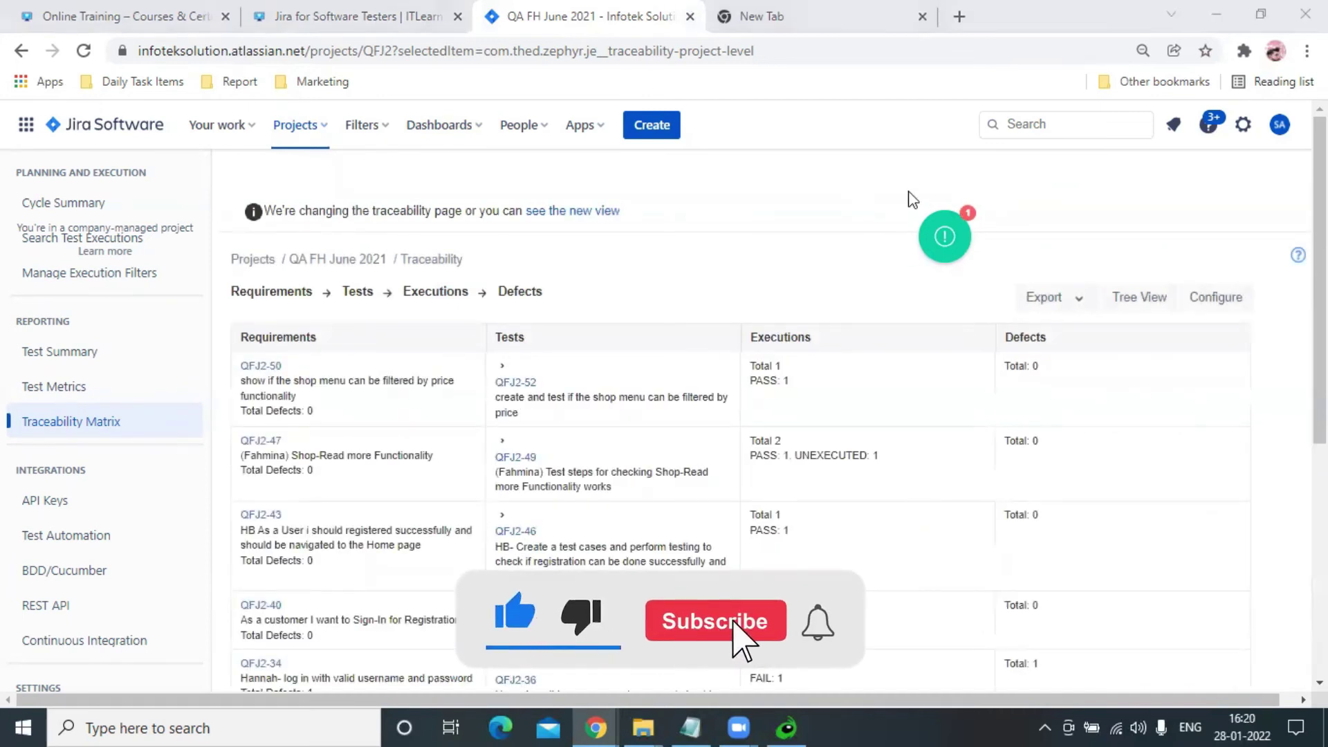
{"action": "left_click_drag", "start_coordinate": [368, 381], "coordinate": [1052, 390]}
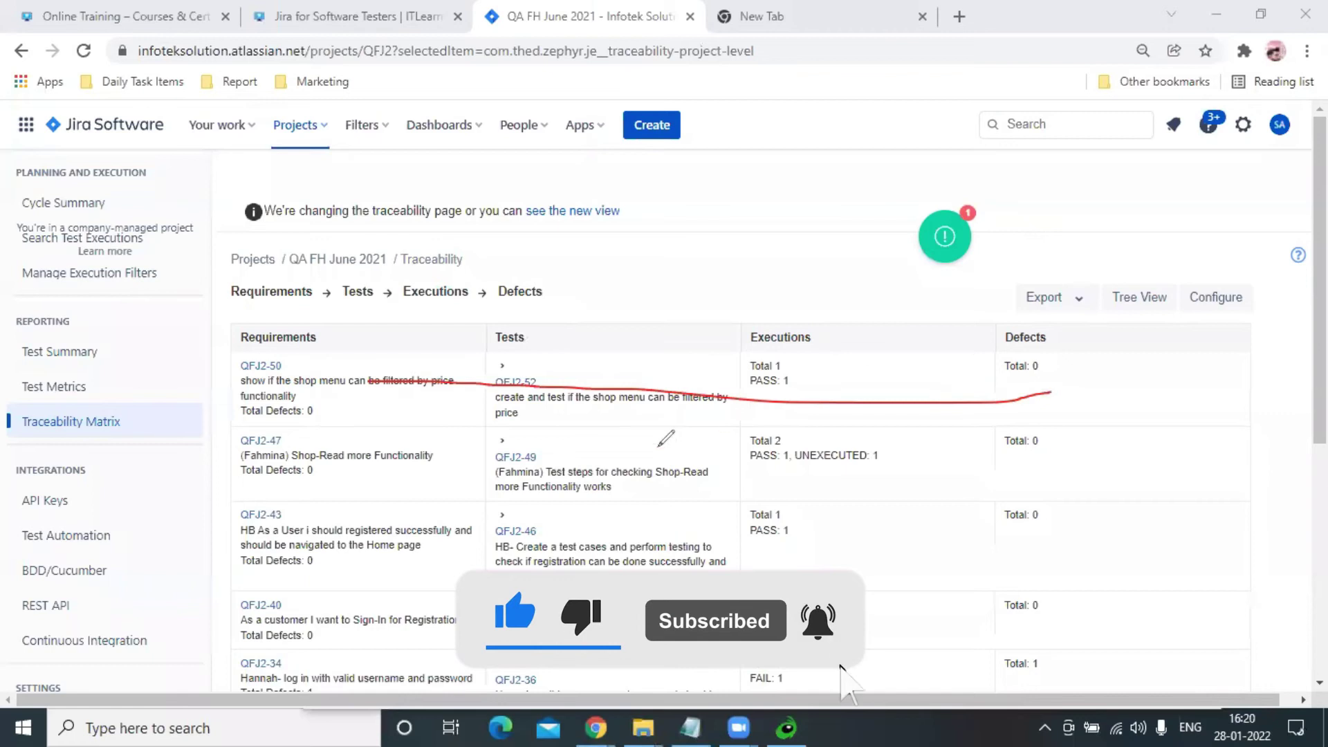
{"action": "left_click_drag", "start_coordinate": [461, 474], "coordinate": [1129, 475]}
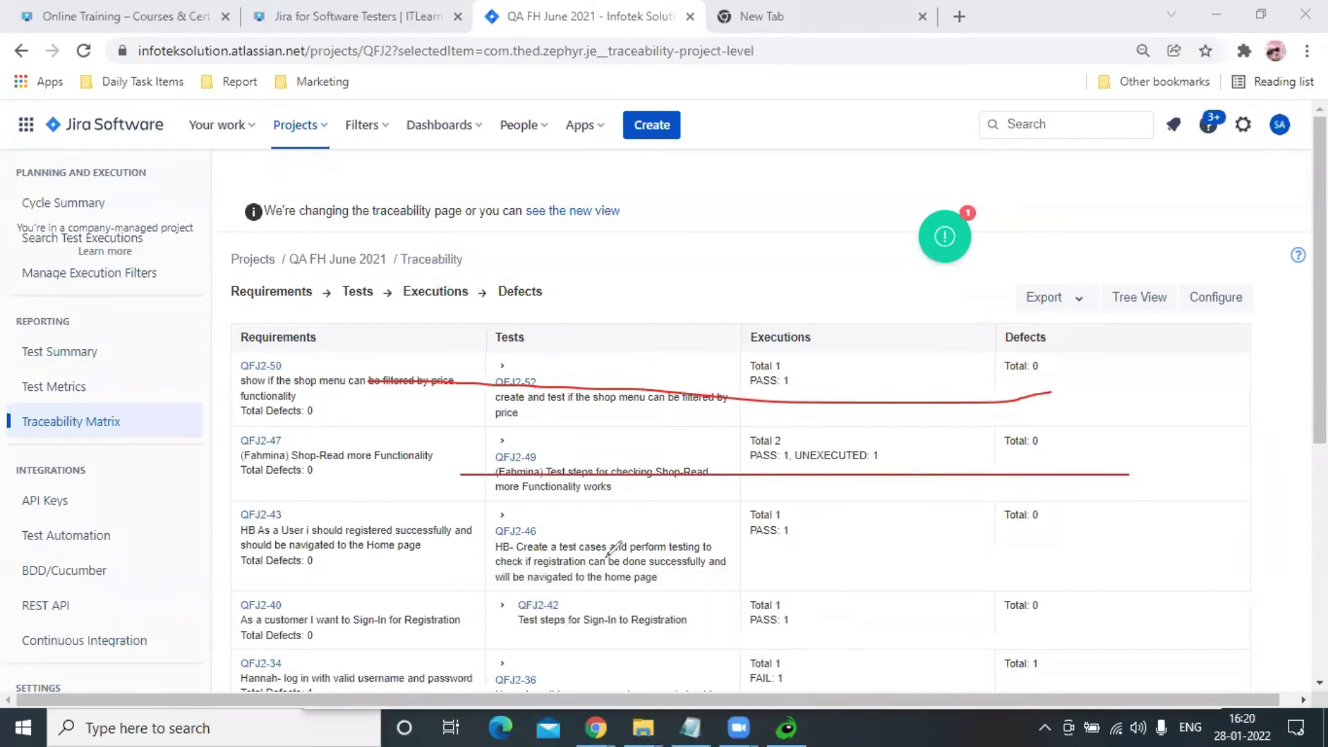
Tick QFJ2-43's requirement, linked QFJ2-46 test, passed execution and zero defects.
{"action": "left_click_drag", "start_coordinate": [341, 511], "coordinate": [399, 497]}
{"action": "left_click_drag", "start_coordinate": [550, 510], "coordinate": [650, 474]}
{"action": "left_click_drag", "start_coordinate": [828, 510], "coordinate": [924, 499]}
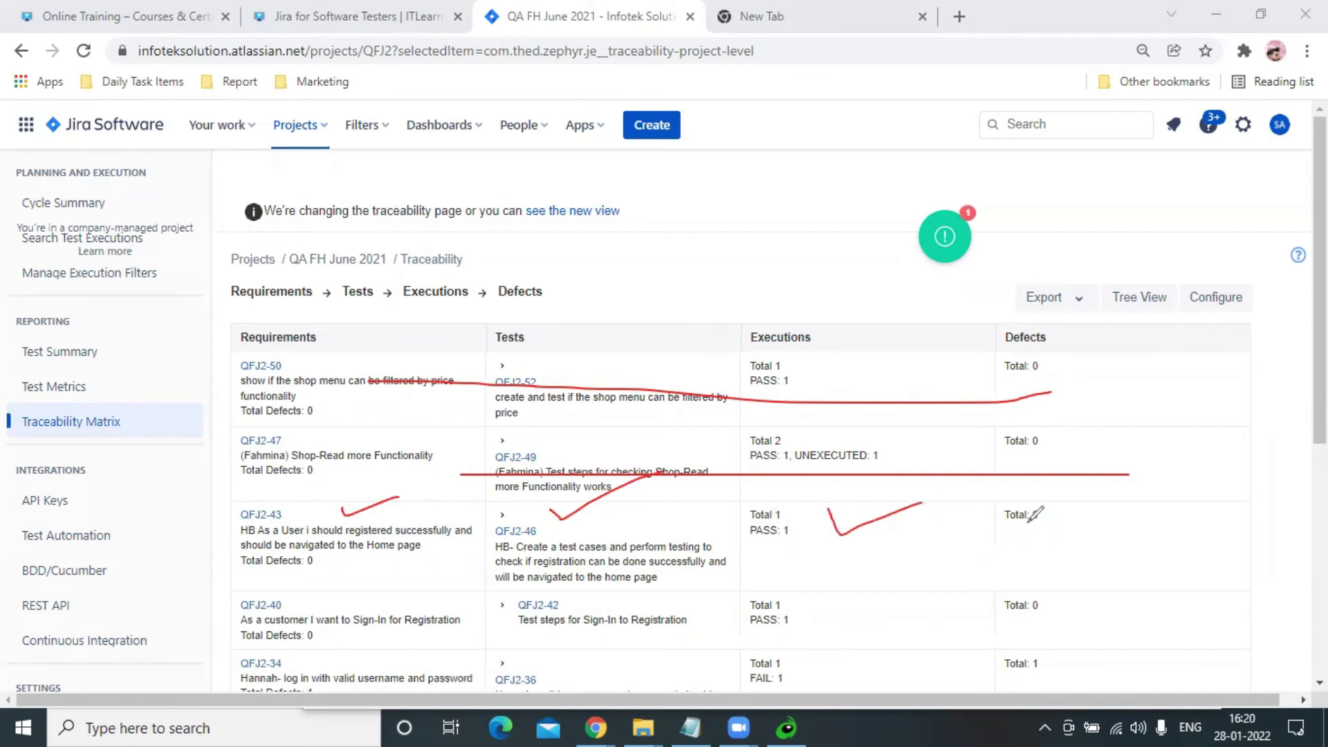
{"action": "left_click_drag", "start_coordinate": [1027, 523], "coordinate": [1171, 489]}
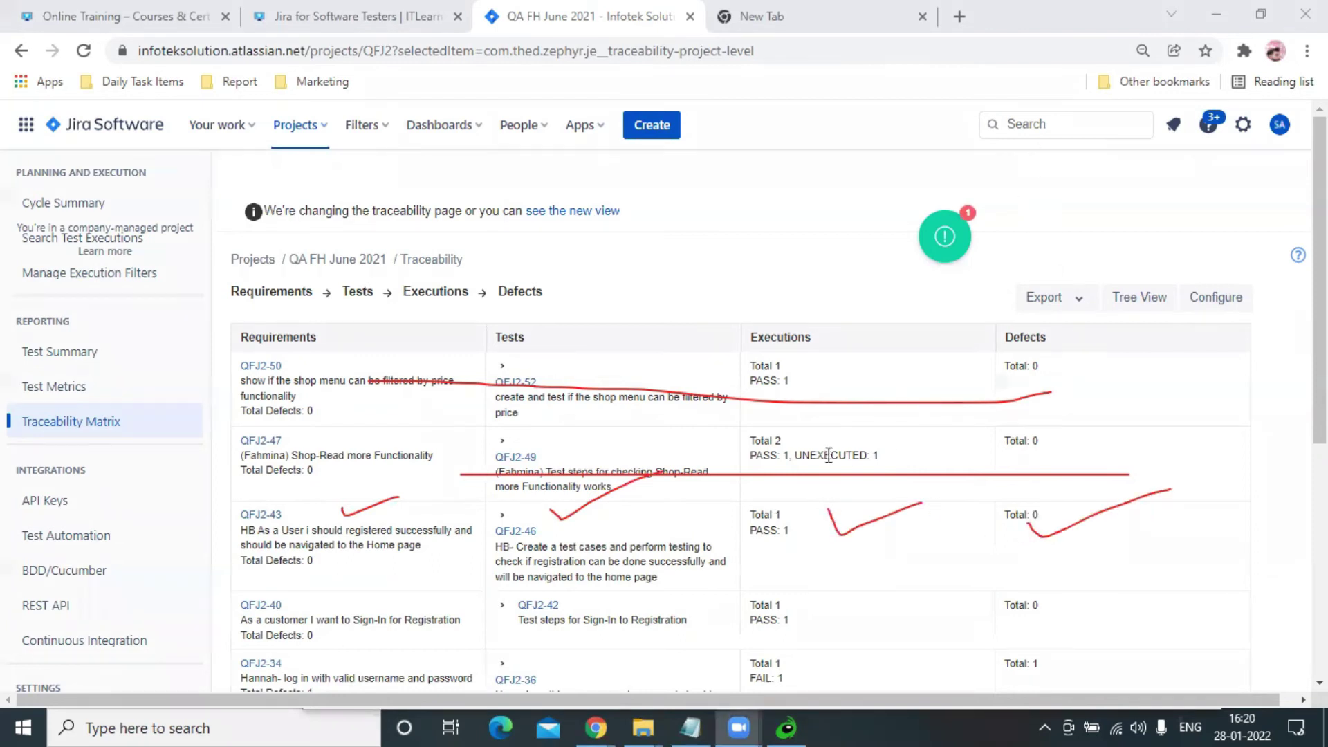
Circle the empty QFJ2-33 row and mark its missing tests, executions and defects.
{"action": "scroll", "coordinate": [827, 459], "scroll_direction": "down", "scroll_amount": 3}
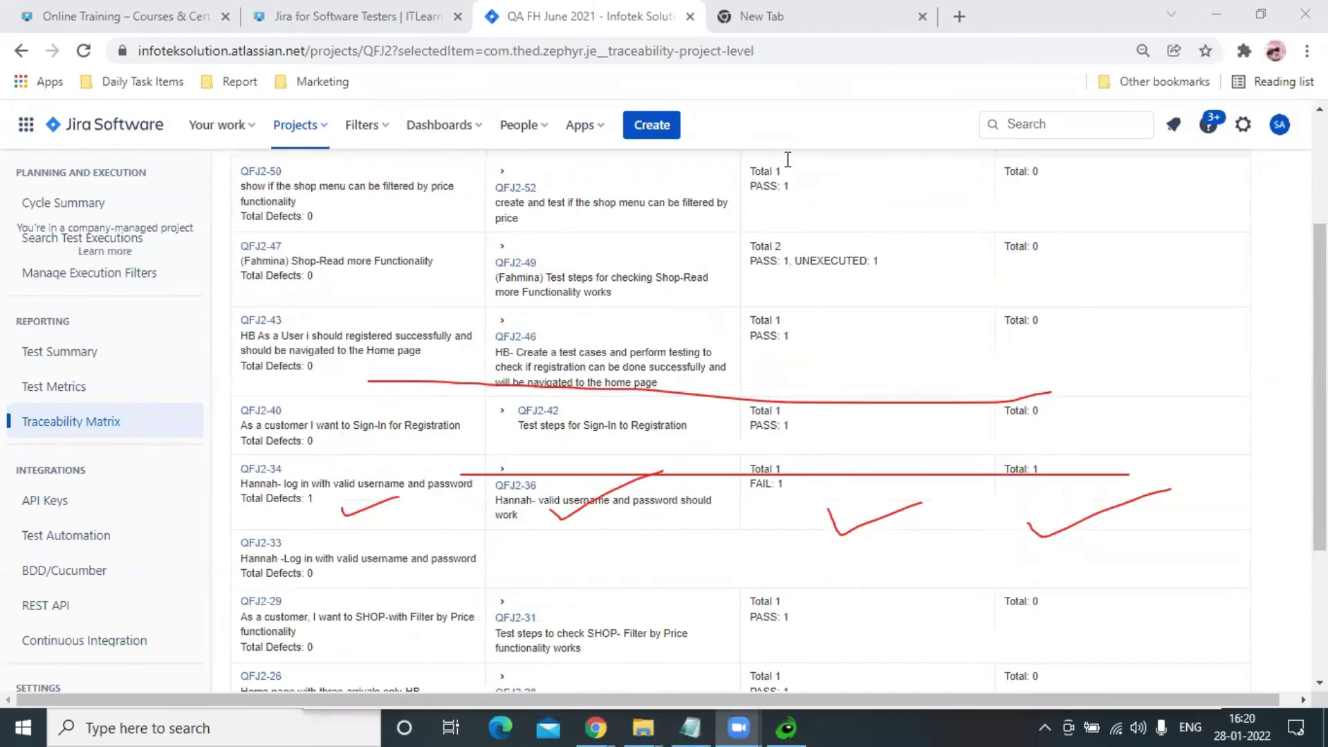
{"action": "mouse_move", "coordinate": [509, 561]}
{"action": "left_mouse_down"}
{"action": "mouse_move", "coordinate": [1133, 562]}
{"action": "mouse_move", "coordinate": [1136, 580]}
{"action": "mouse_move", "coordinate": [608, 586]}
{"action": "mouse_move", "coordinate": [499, 564]}
{"action": "mouse_move", "coordinate": [574, 559]}
{"action": "left_mouse_up"}
{"action": "left_click_drag", "start_coordinate": [775, 576], "coordinate": [903, 544]}
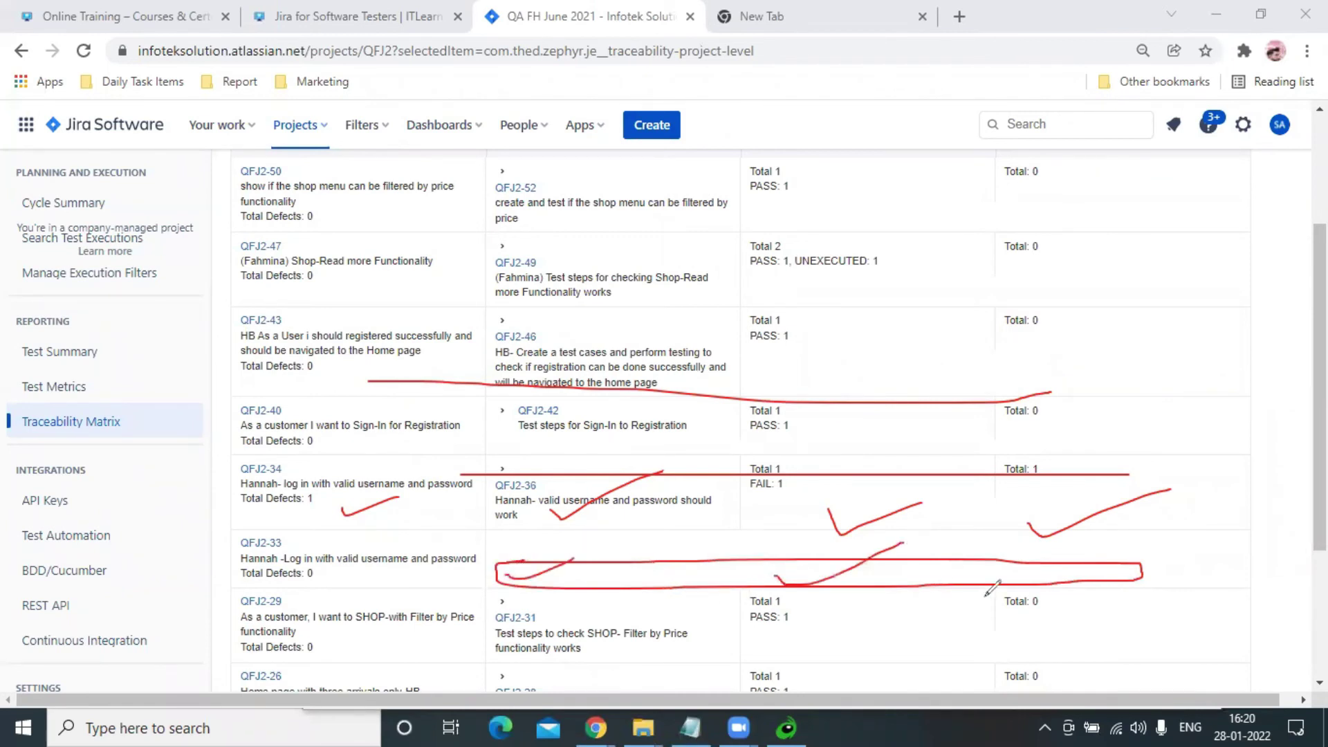
{"action": "left_click_drag", "start_coordinate": [1030, 577], "coordinate": [1322, 527]}
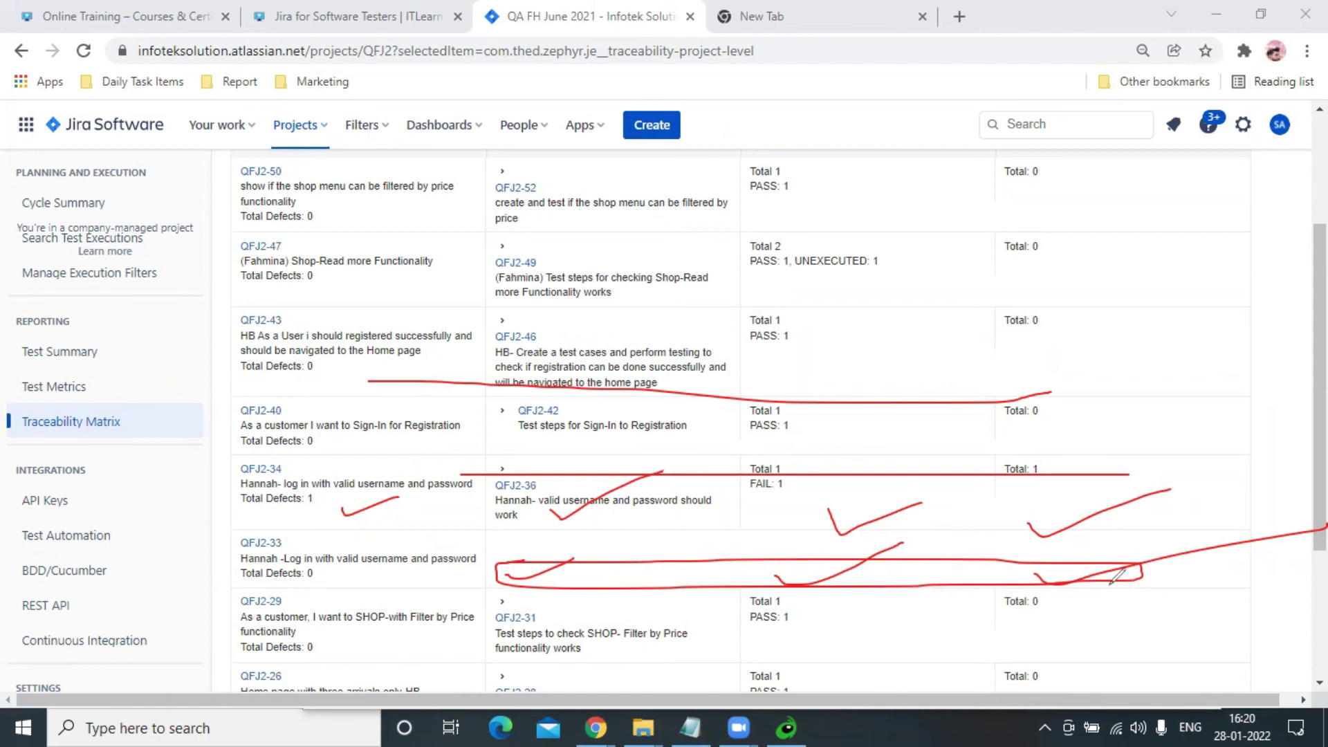
Emphasise QFJ2-33's missing coverage, then erase all pen markup from the report.
{"action": "mouse_move", "coordinate": [588, 552]}
{"action": "left_mouse_down"}
{"action": "mouse_move", "coordinate": [967, 519]}
{"action": "mouse_move", "coordinate": [807, 561]}
{"action": "mouse_move", "coordinate": [749, 542]}
{"action": "mouse_move", "coordinate": [1200, 546]}
{"action": "mouse_move", "coordinate": [492, 584]}
{"action": "mouse_move", "coordinate": [615, 538]}
{"action": "mouse_move", "coordinate": [848, 515]}
{"action": "left_mouse_up"}
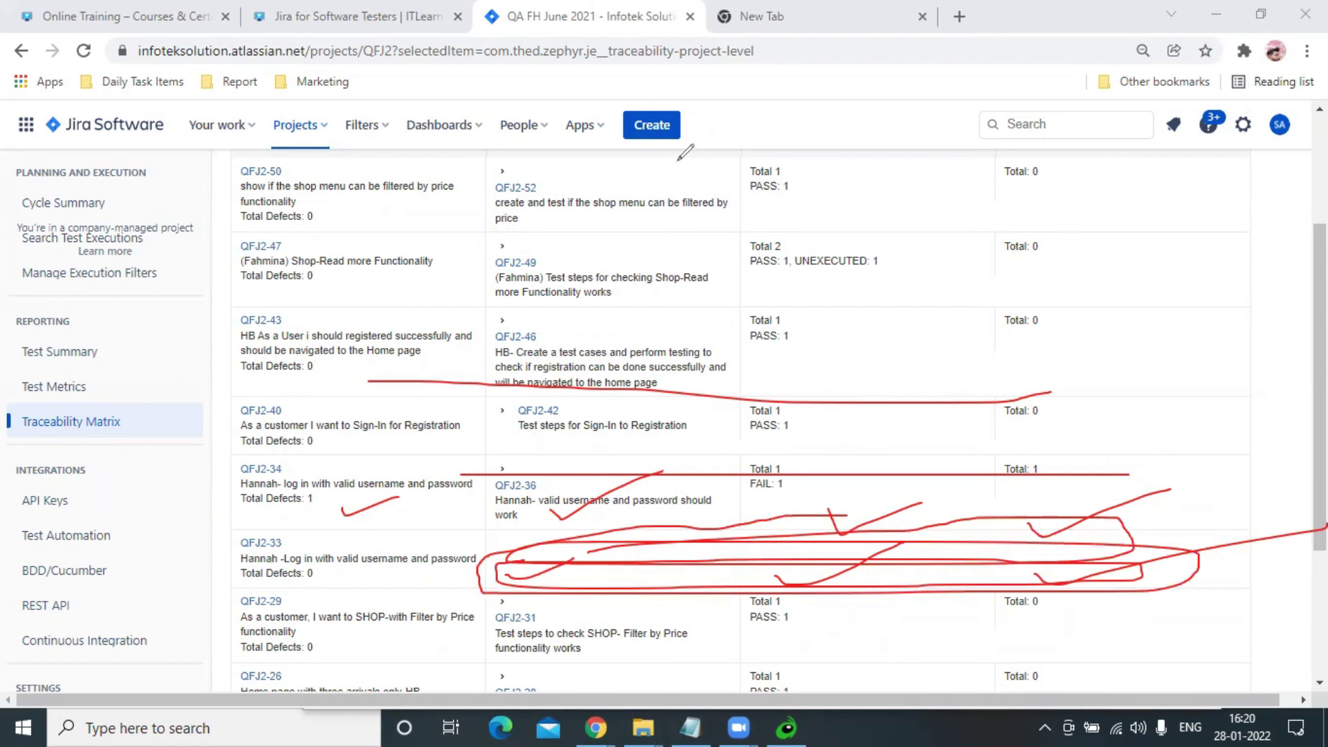
{"action": "mouse_move", "coordinate": [790, 341]}
{"action": "left_mouse_down"}
{"action": "mouse_move", "coordinate": [790, 679]}
{"action": "mouse_move", "coordinate": [966, 576]}
{"action": "mouse_move", "coordinate": [909, 525]}
{"action": "mouse_move", "coordinate": [1195, 612]}
{"action": "left_mouse_up"}
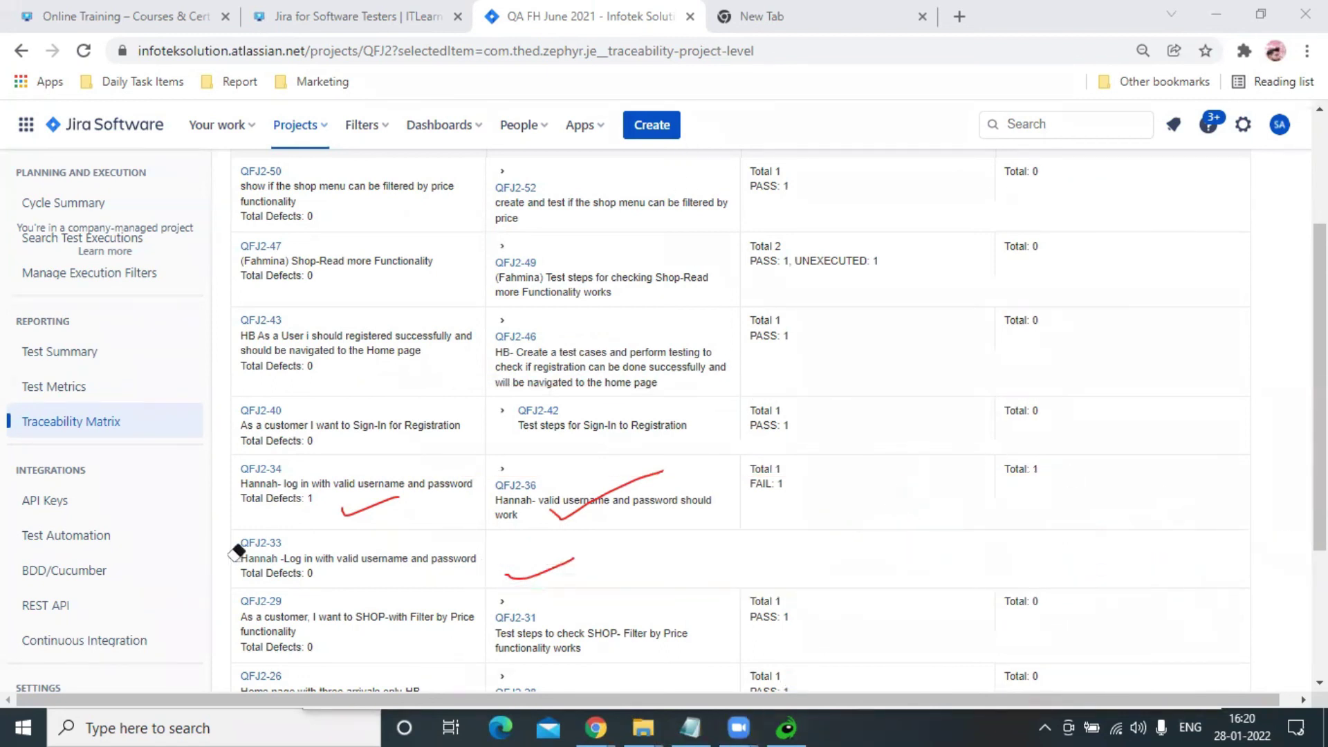
{"action": "mouse_move", "coordinate": [238, 551]}
{"action": "left_mouse_down"}
{"action": "mouse_move", "coordinate": [589, 491]}
{"action": "mouse_move", "coordinate": [404, 496]}
{"action": "left_mouse_up"}
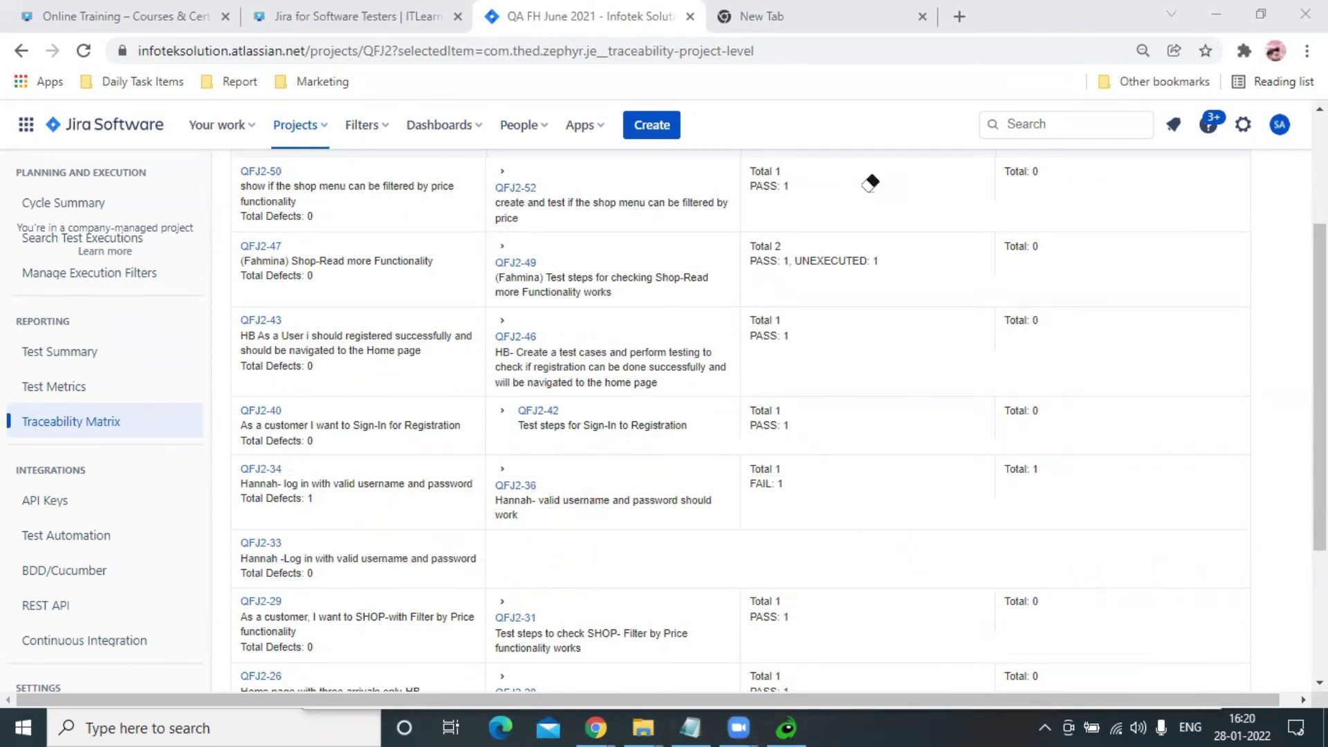